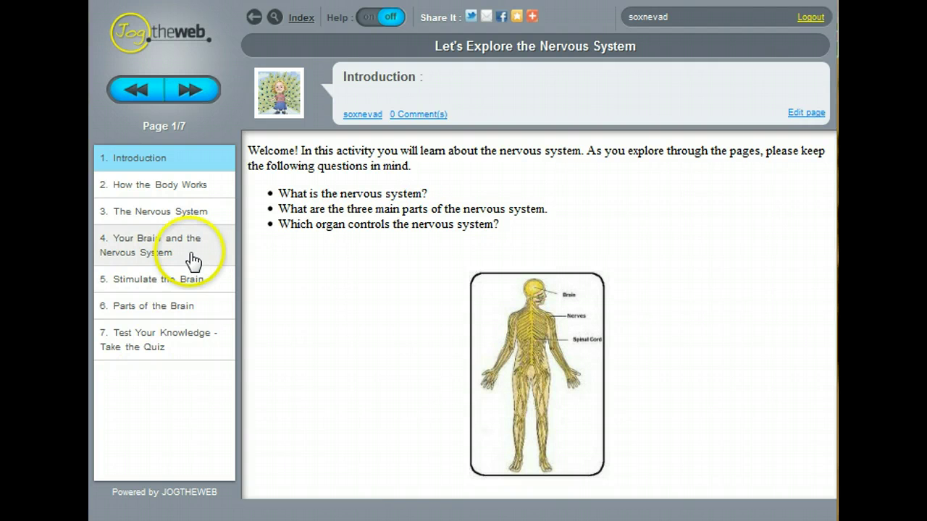
View the How the Body Works video page and The Nervous System article in the nervous system jog
{"action": "left_click", "coordinate": [204, 187]}
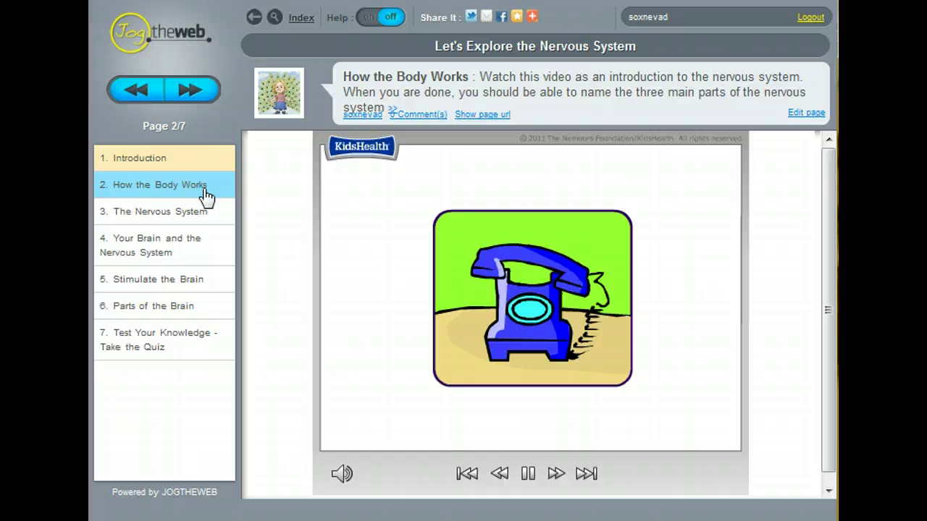
{"action": "left_click", "coordinate": [334, 145]}
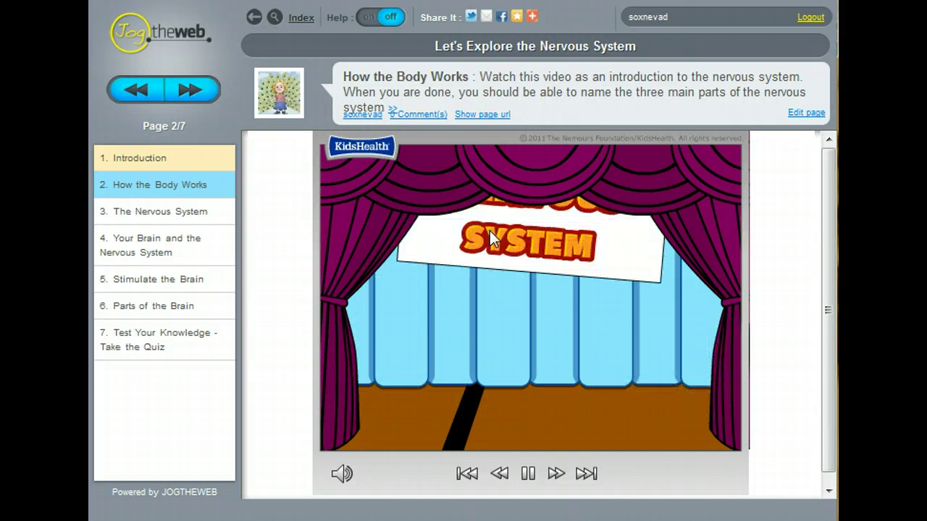
{"action": "left_click", "coordinate": [175, 218]}
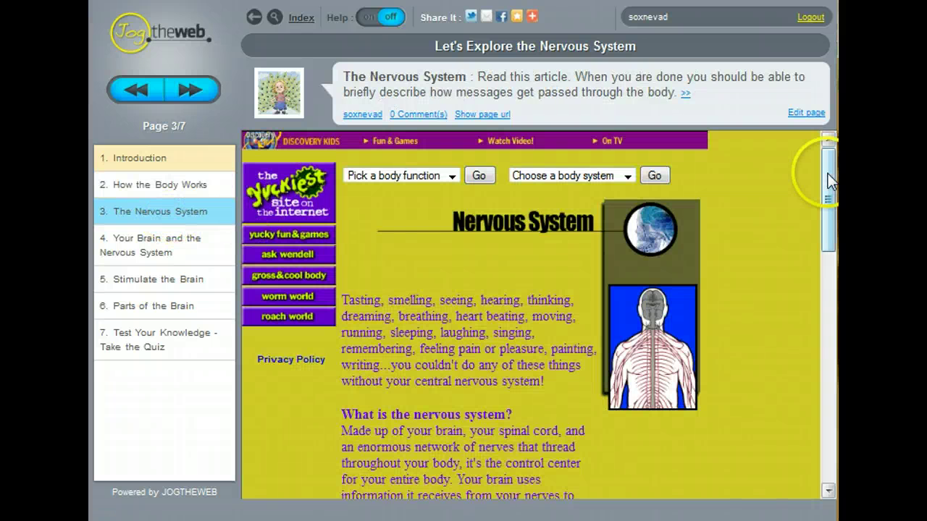
{"action": "left_click_drag", "start_coordinate": [828, 165], "coordinate": [816, 130]}
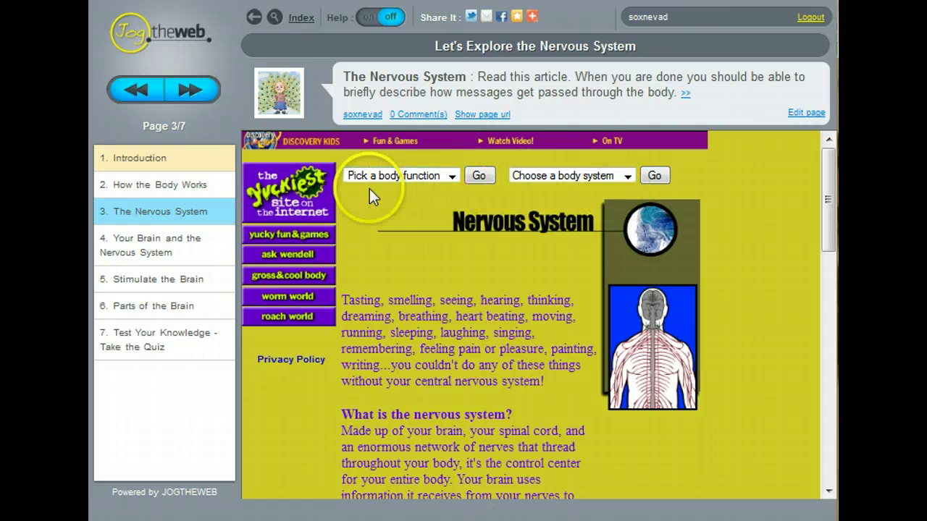
Open the Your Brain and the Nervous System page and play its article as audio
{"action": "left_click", "coordinate": [192, 248]}
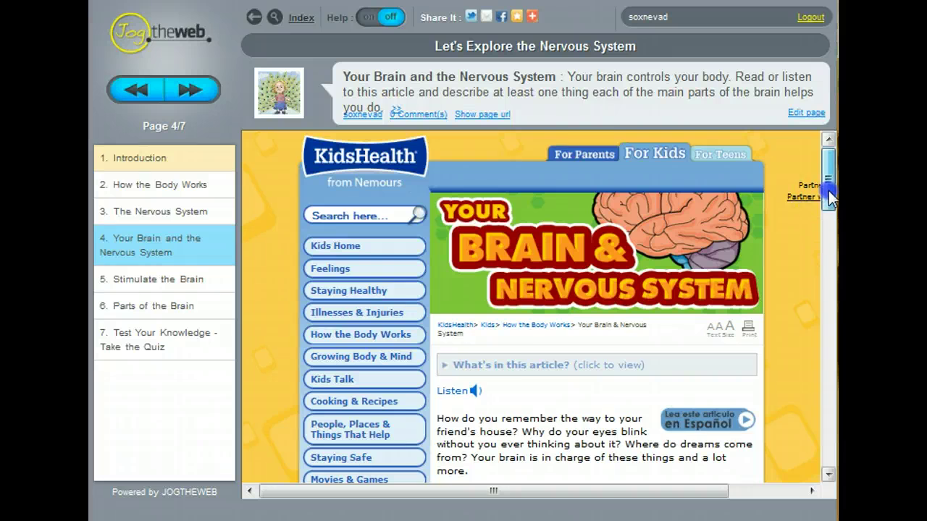
{"action": "left_click_drag", "start_coordinate": [828, 190], "coordinate": [831, 220]}
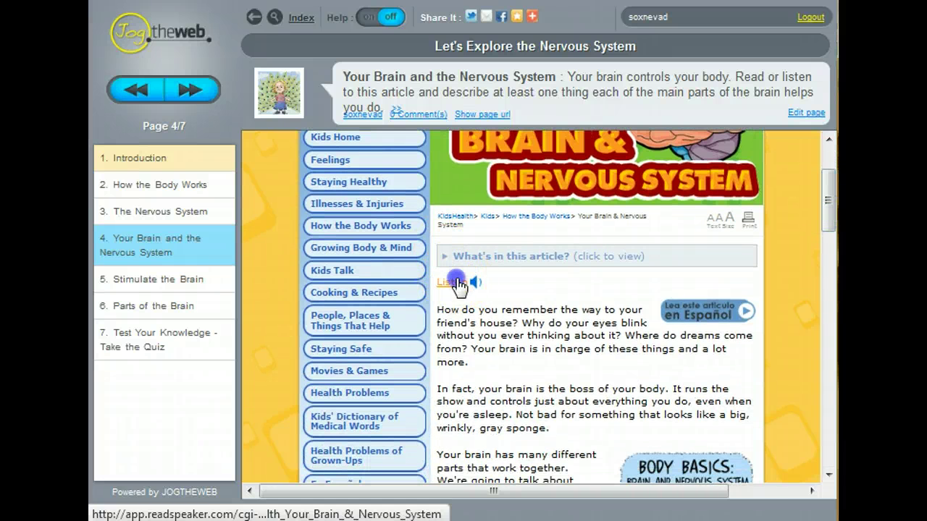
{"action": "left_click", "coordinate": [456, 285]}
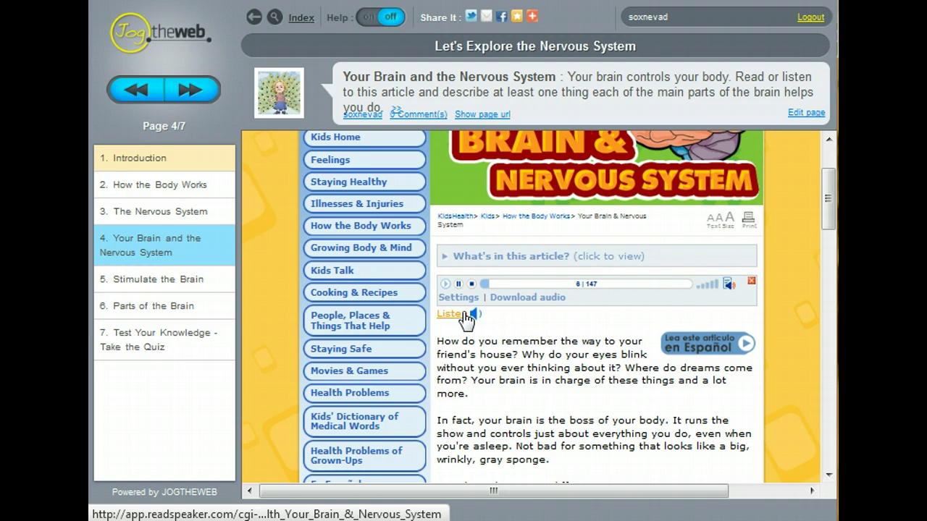
On the Stimulate the Brain page, launch the interactive feature and show how the brain processes the award ribbon stimulus
{"action": "left_click", "coordinate": [181, 288]}
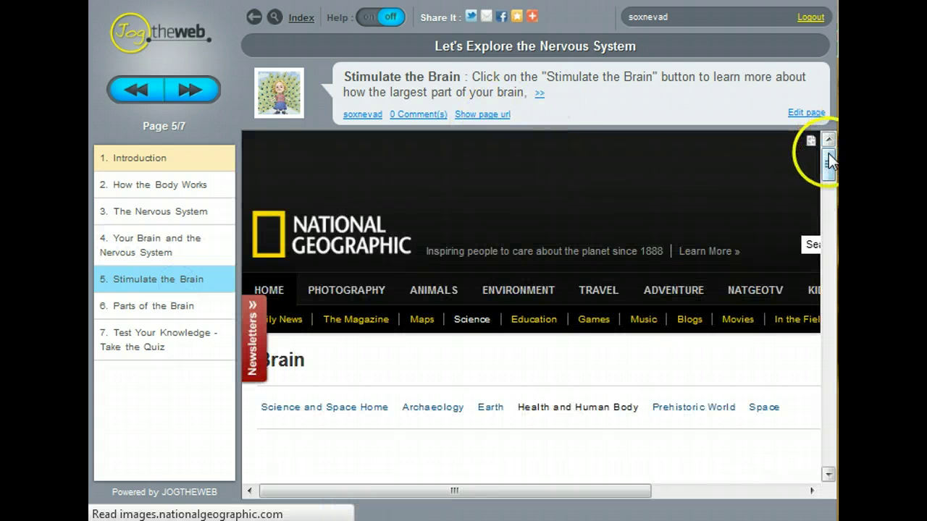
{"action": "left_click_drag", "start_coordinate": [826, 163], "coordinate": [827, 204]}
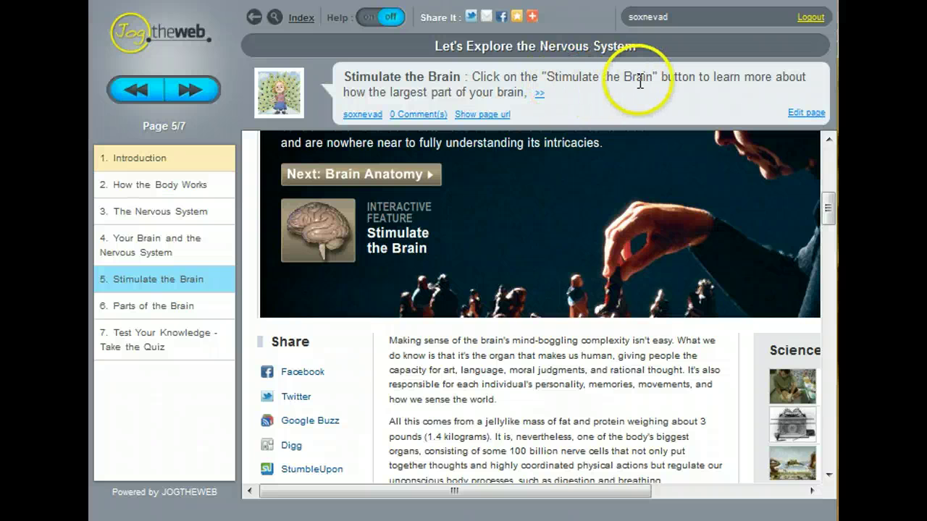
{"action": "left_click", "coordinate": [419, 232]}
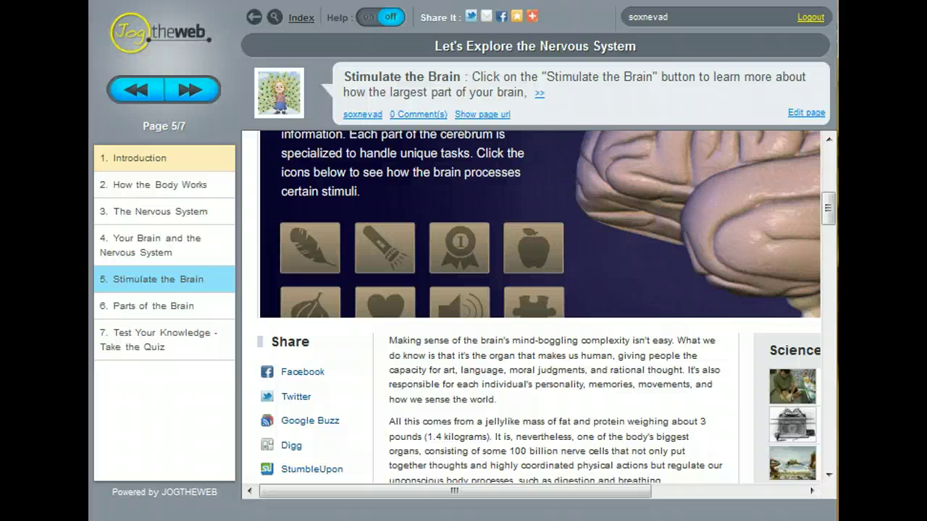
{"action": "scroll", "coordinate": [827, 207], "scroll_direction": "up", "scroll_amount": 1}
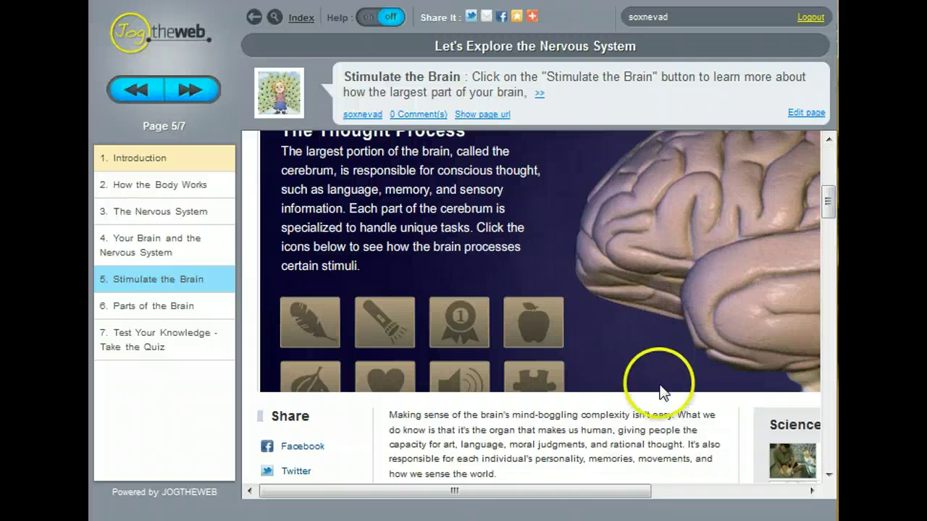
{"action": "left_click_drag", "start_coordinate": [535, 493], "coordinate": [615, 495]}
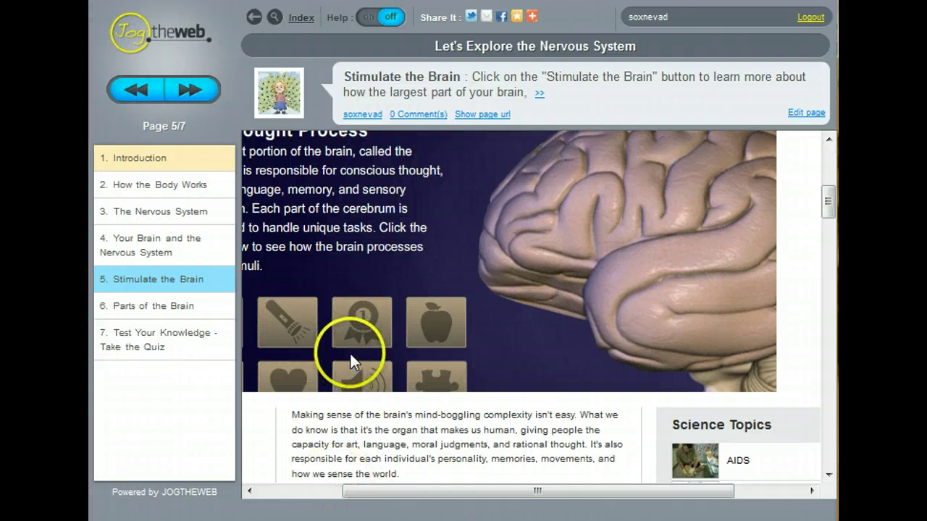
{"action": "left_click", "coordinate": [366, 332]}
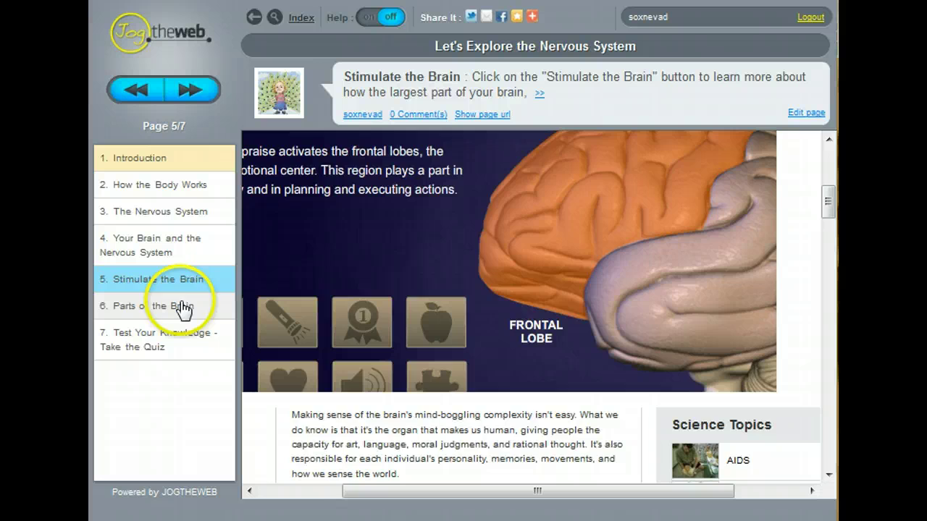
View the Parts of the Brain worksheet and the Test Your Knowledge - Take the Quiz page
{"action": "left_click", "coordinate": [181, 306]}
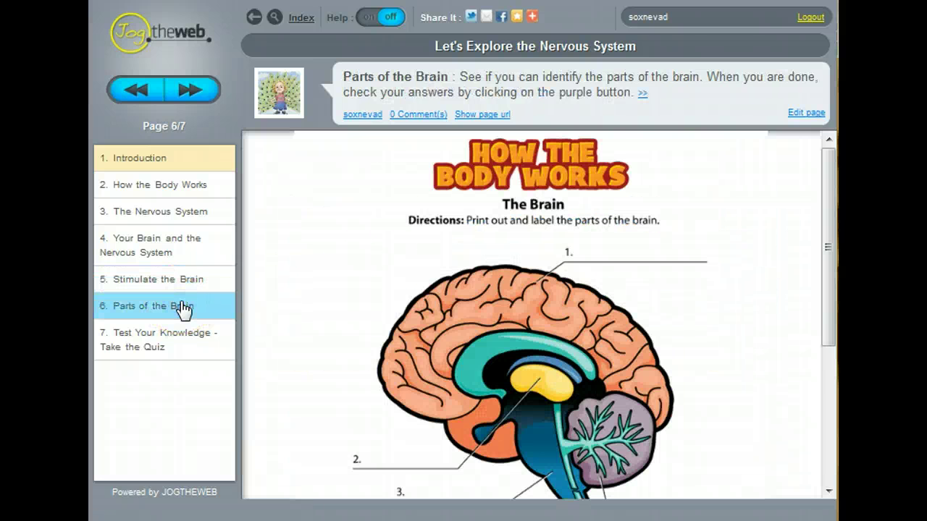
{"action": "left_click", "coordinate": [180, 336]}
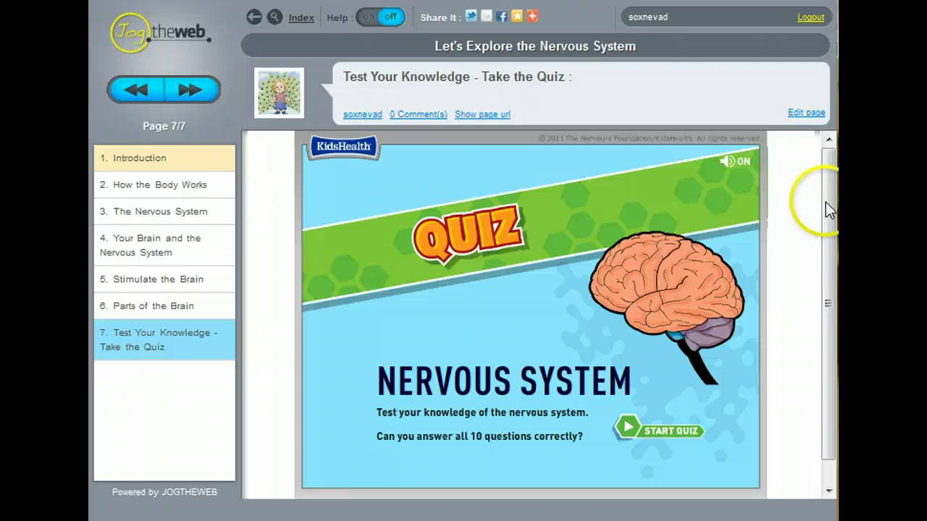
{"action": "left_click_drag", "start_coordinate": [827, 207], "coordinate": [828, 255]}
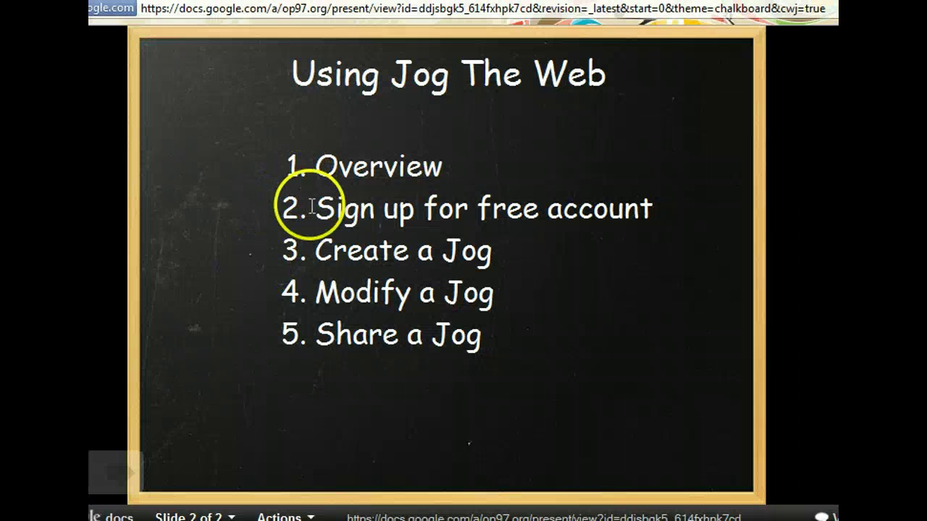
Highlight "Sign up for free account" on the outline slide and switch to the Jog the Web home page
{"action": "left_click_drag", "start_coordinate": [312, 208], "coordinate": [672, 208]}
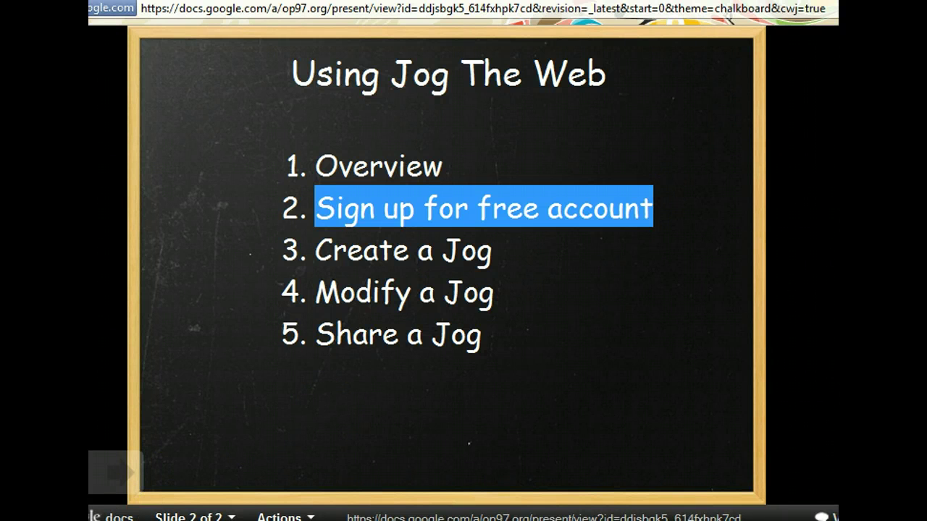
{"action": "left_click", "coordinate": [217, 427]}
{"action": "left_click", "coordinate": [145, 484]}
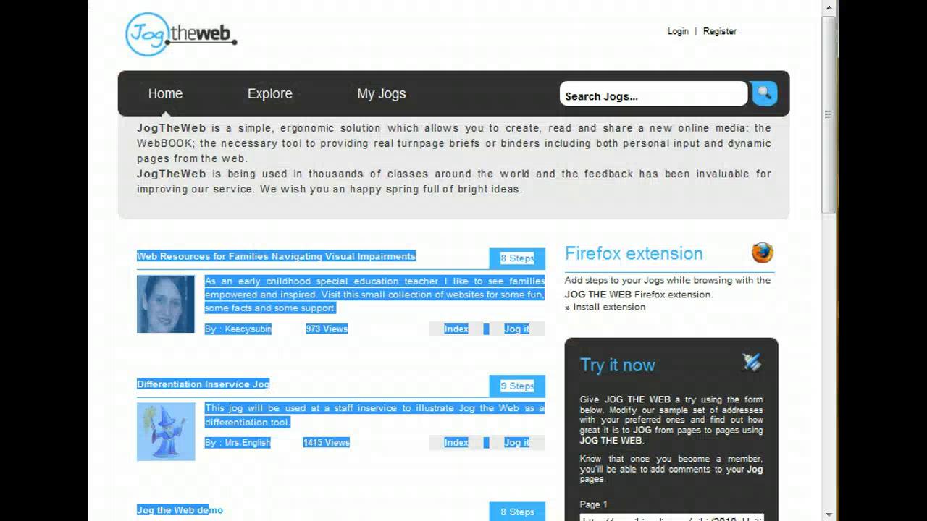
{"action": "left_click", "coordinate": [673, 210]}
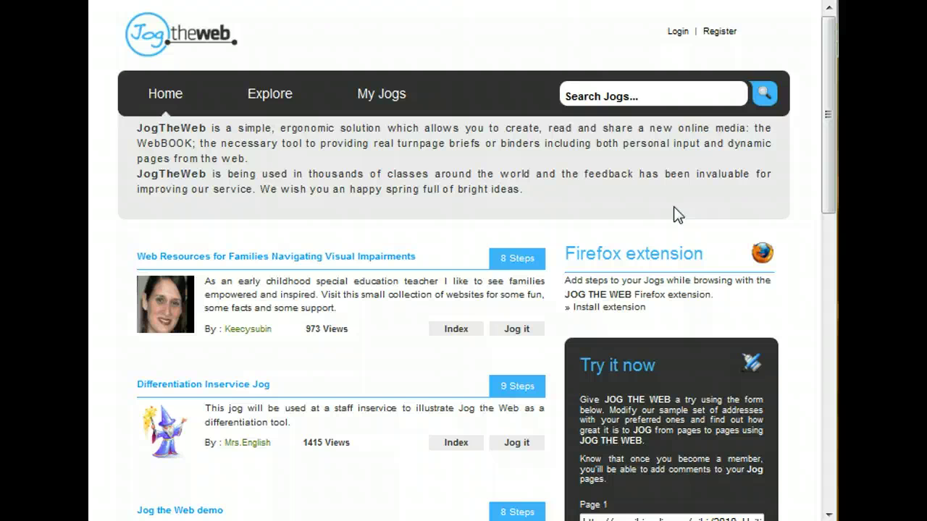
Open the registration form, review its fields down to the terms of use, and return to the home page
{"action": "left_click", "coordinate": [720, 34]}
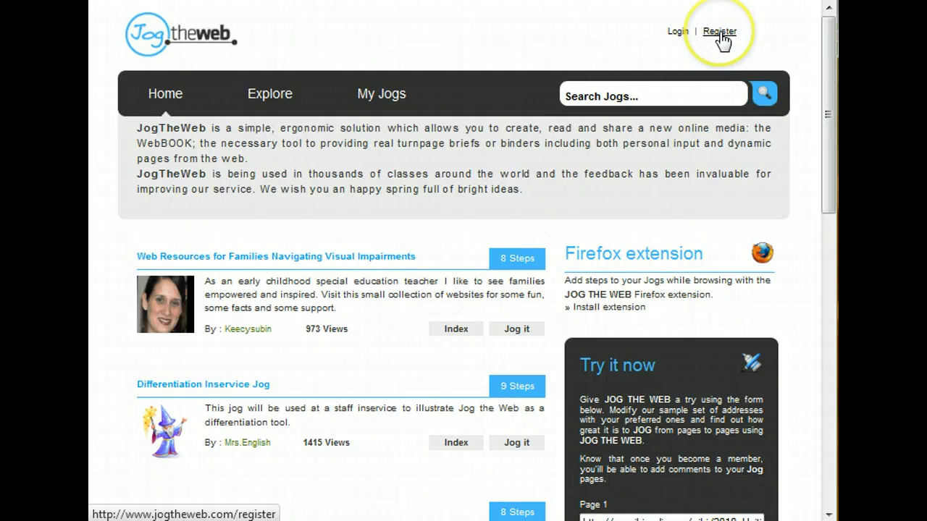
{"action": "left_click", "coordinate": [720, 35]}
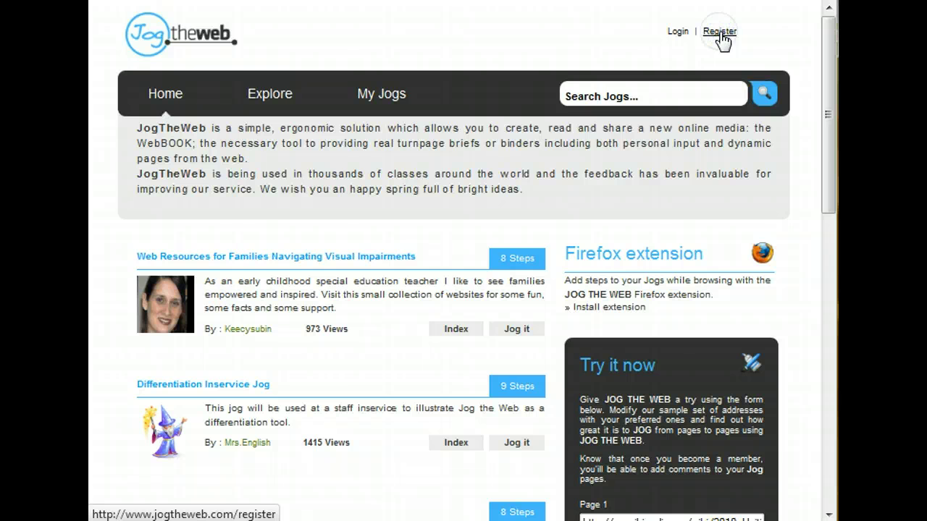
{"action": "left_click_drag", "start_coordinate": [825, 47], "coordinate": [835, 242]}
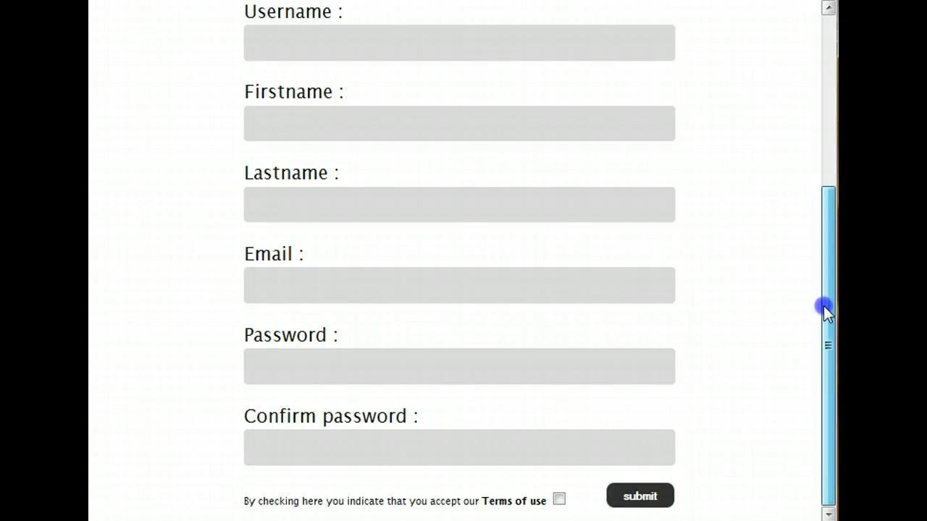
{"action": "left_click_drag", "start_coordinate": [824, 305], "coordinate": [833, 155]}
{"action": "left_click", "coordinate": [170, 102]}
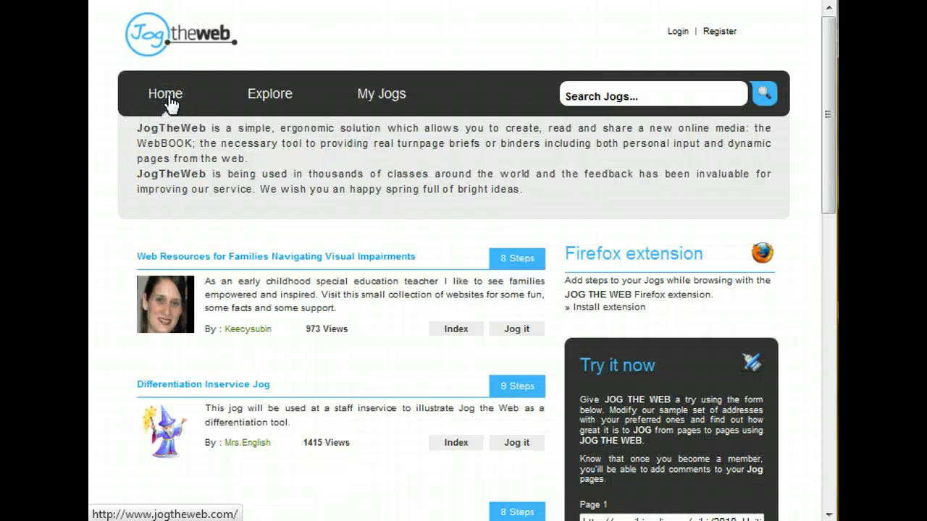
Log in with the account email and password, and dismiss the browser's offer to remember the password
{"action": "left_click", "coordinate": [678, 34]}
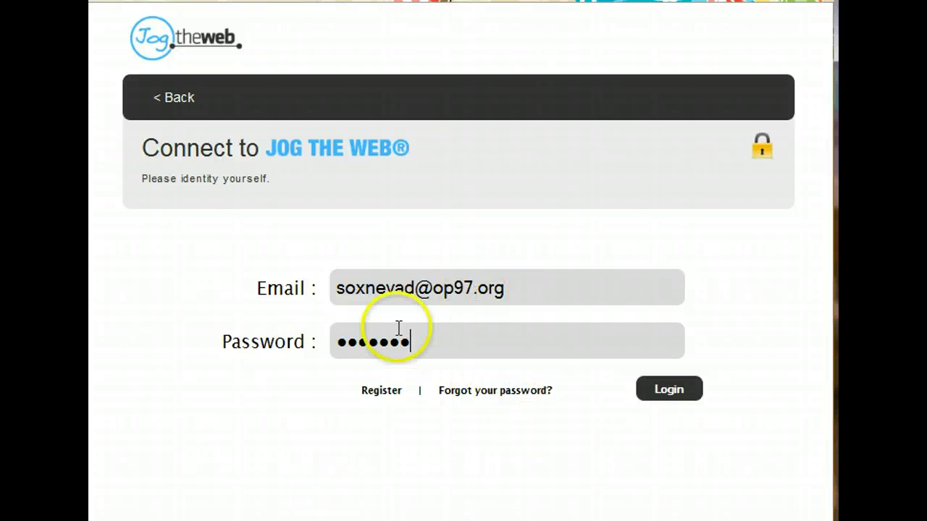
{"action": "left_click", "coordinate": [667, 388]}
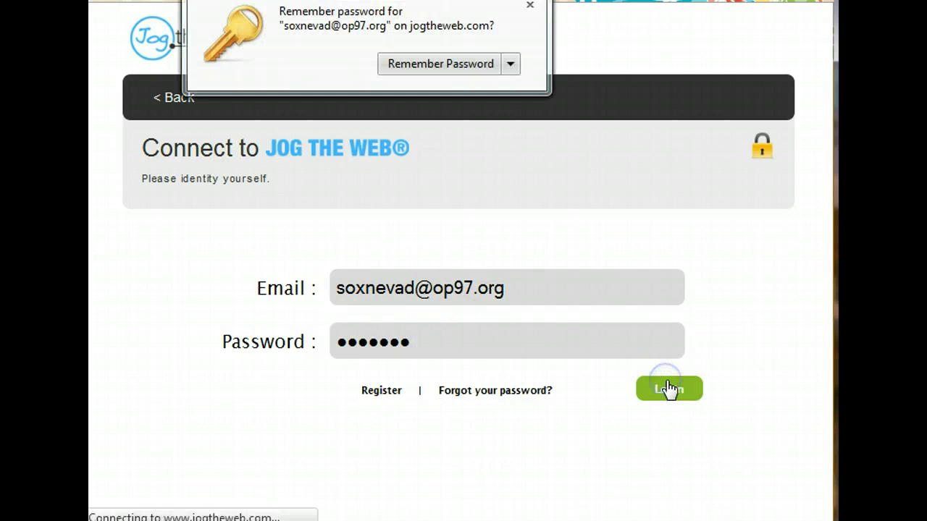
{"action": "left_click", "coordinate": [529, 6]}
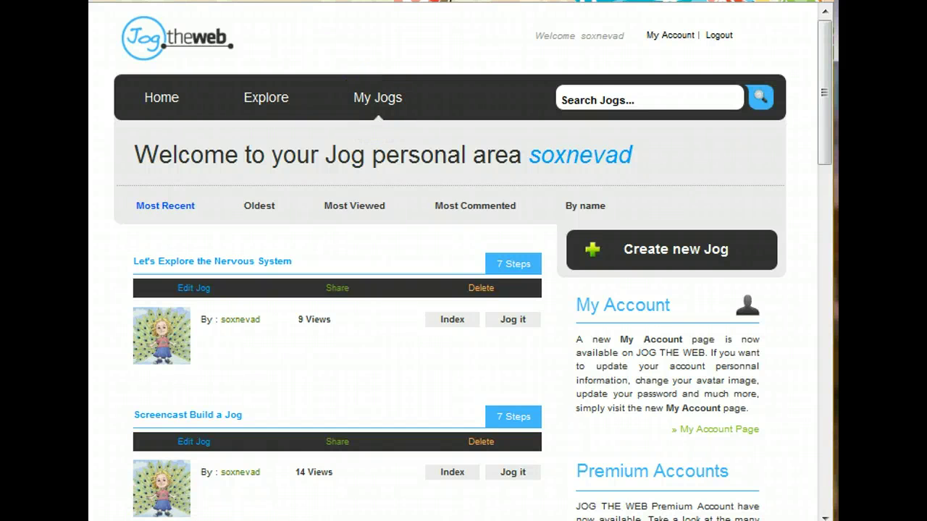
Look through the existing jogs in the personal area and start creating a new Jog
{"action": "left_click_drag", "start_coordinate": [822, 43], "coordinate": [828, 112]}
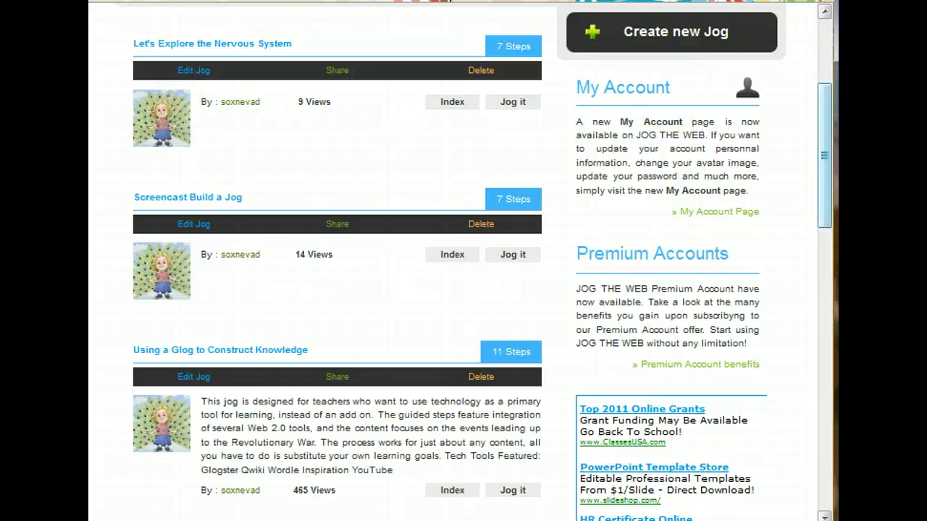
{"action": "left_click_drag", "start_coordinate": [823, 143], "coordinate": [829, 82]}
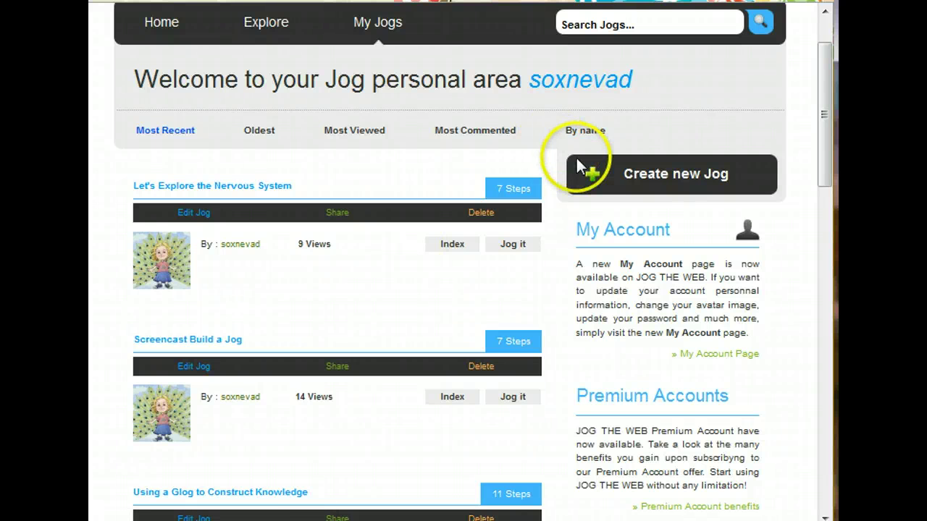
{"action": "left_click", "coordinate": [633, 185]}
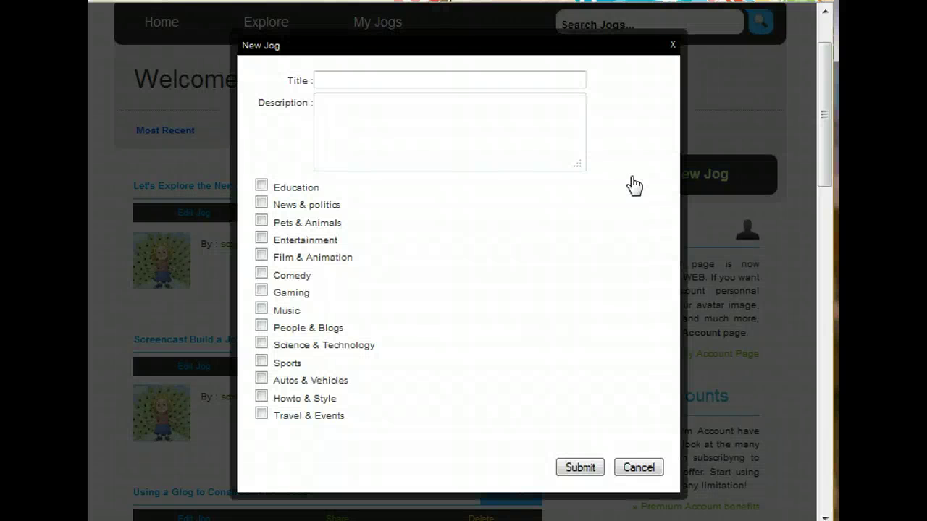
Title the new Jog "Let's Explore the Nervous System" and describe it as introducing students to the nervous system through interactive websites with a final quiz
{"action": "left_click", "coordinate": [547, 81]}
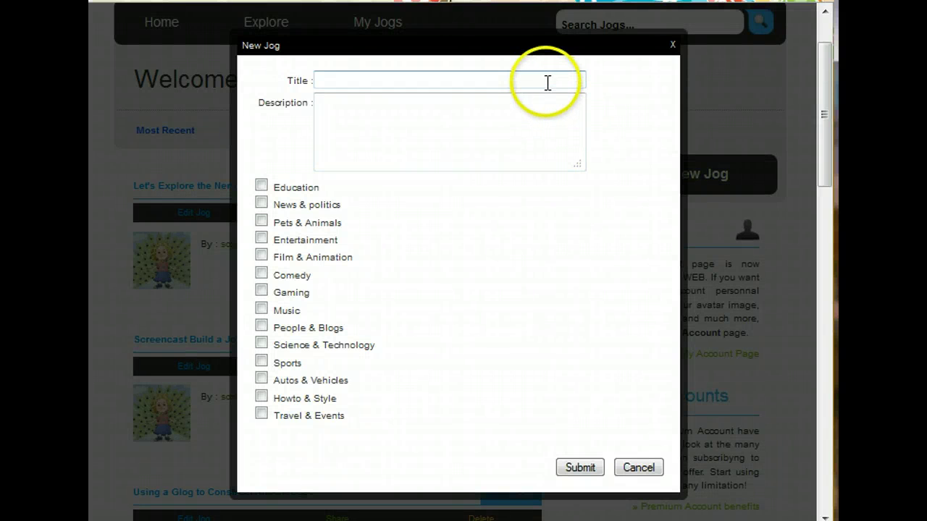
{"action": "left_click", "coordinate": [529, 126]}
{"action": "left_click", "coordinate": [275, 189]}
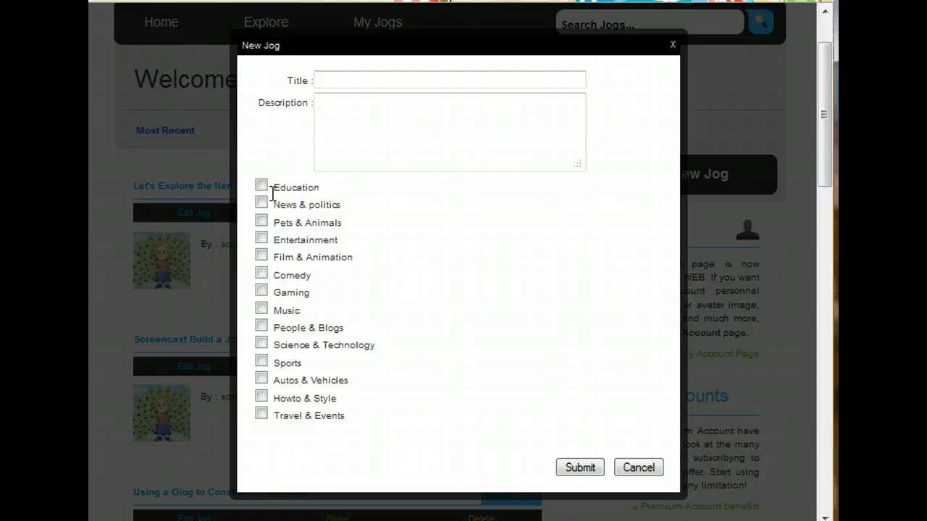
{"action": "left_click", "coordinate": [377, 139]}
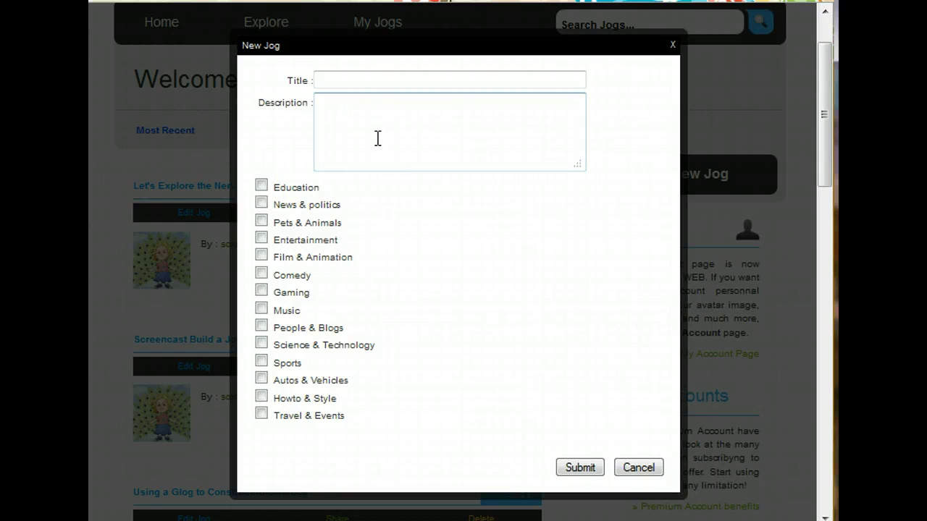
{"action": "left_click", "coordinate": [140, 430]}
{"action": "left_click", "coordinate": [109, 504]}
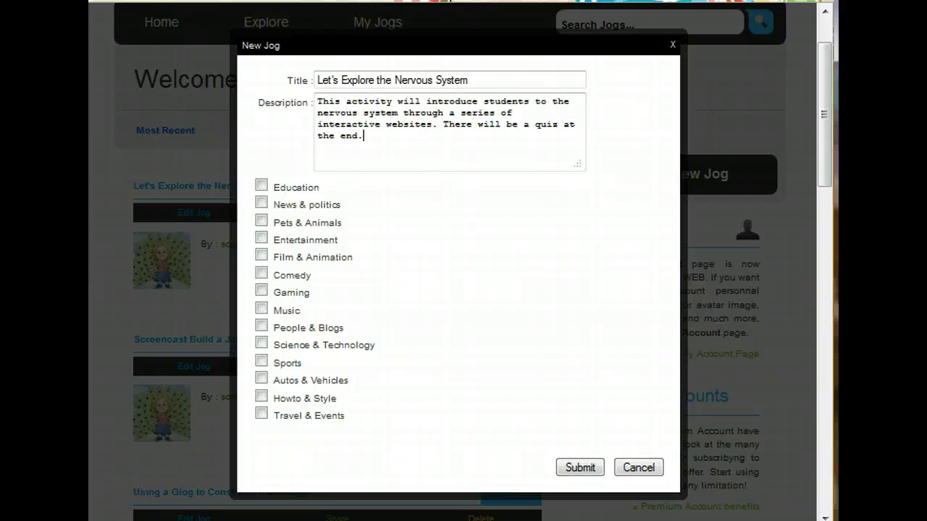
{"action": "left_click", "coordinate": [379, 81]}
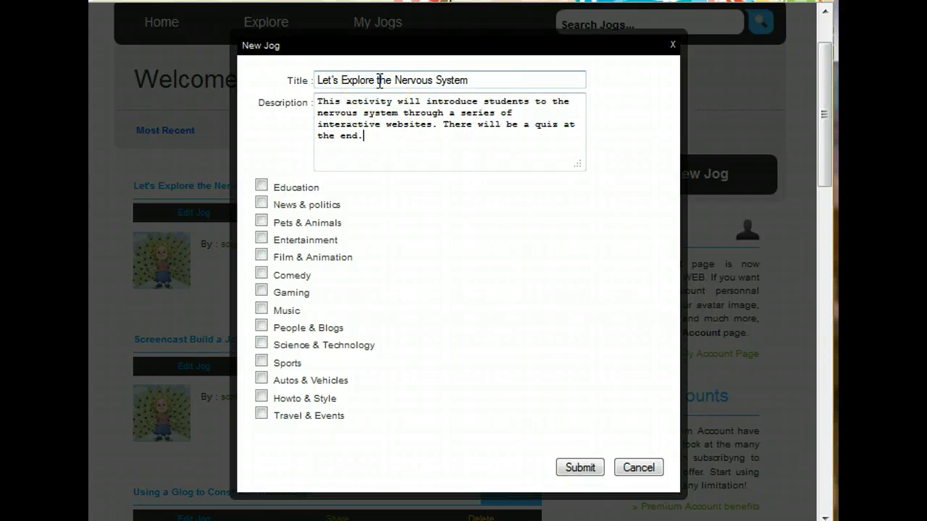
{"action": "left_click", "coordinate": [365, 130]}
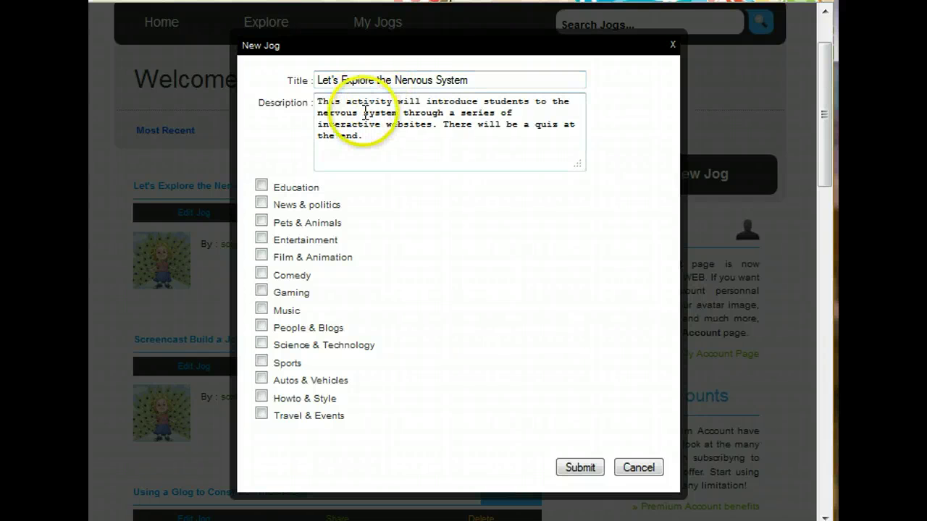
Assign the new Jog to the Education category and submit it
{"action": "left_click", "coordinate": [262, 185]}
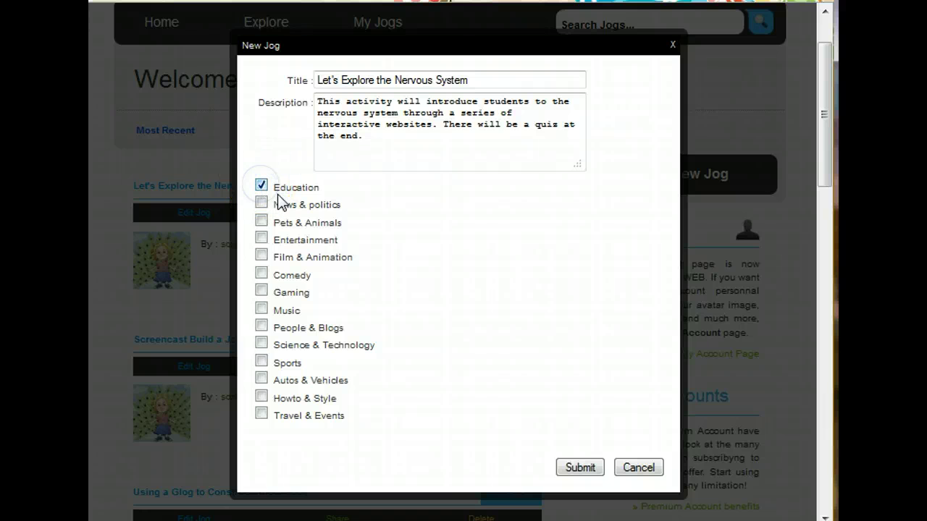
{"action": "left_click", "coordinate": [582, 467]}
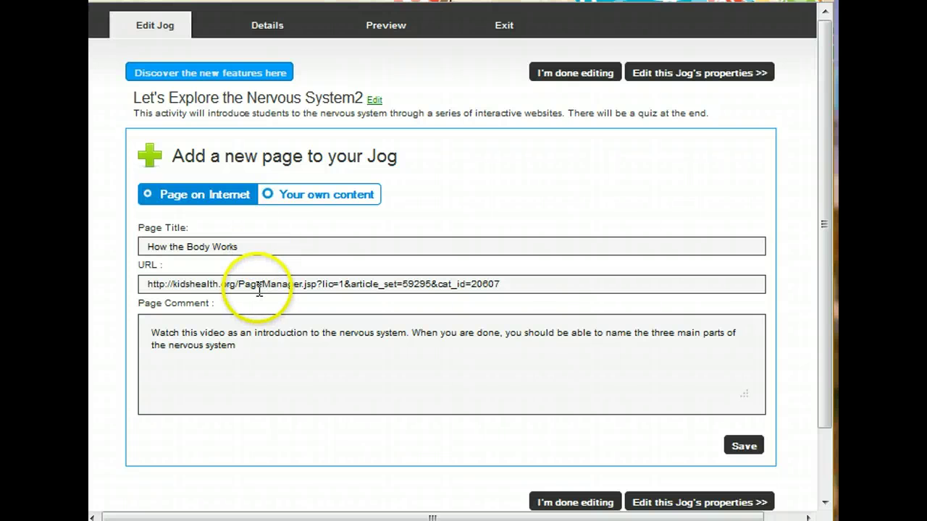
{"action": "left_click", "coordinate": [254, 283]}
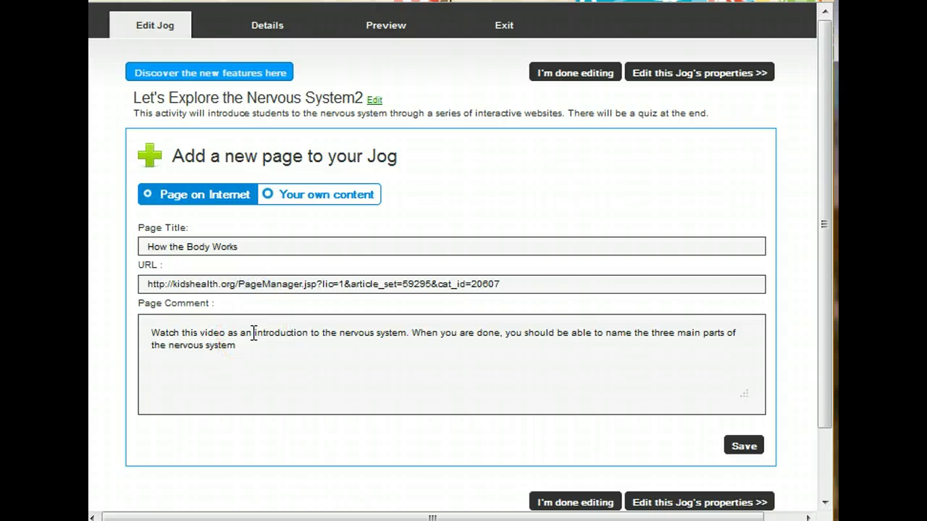
{"action": "left_click", "coordinate": [744, 447]}
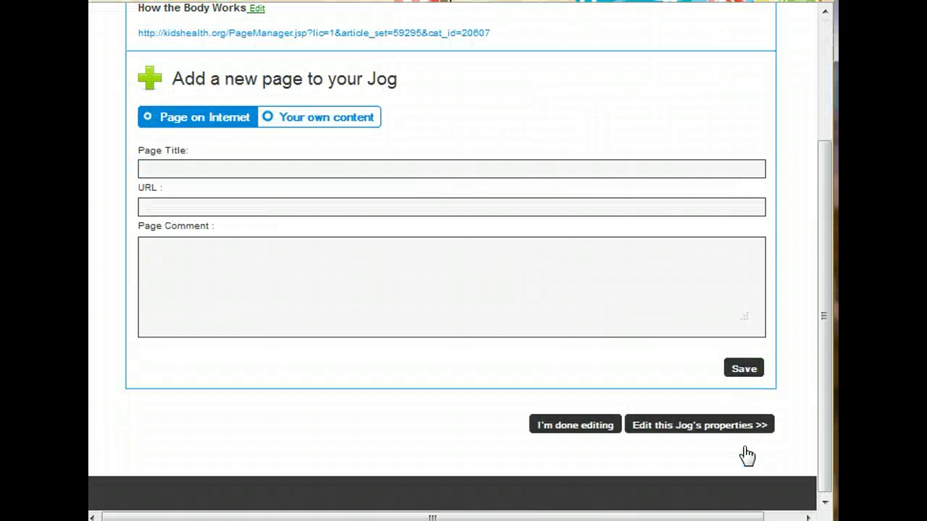
{"action": "left_click", "coordinate": [828, 303]}
{"action": "left_click", "coordinate": [619, 176]}
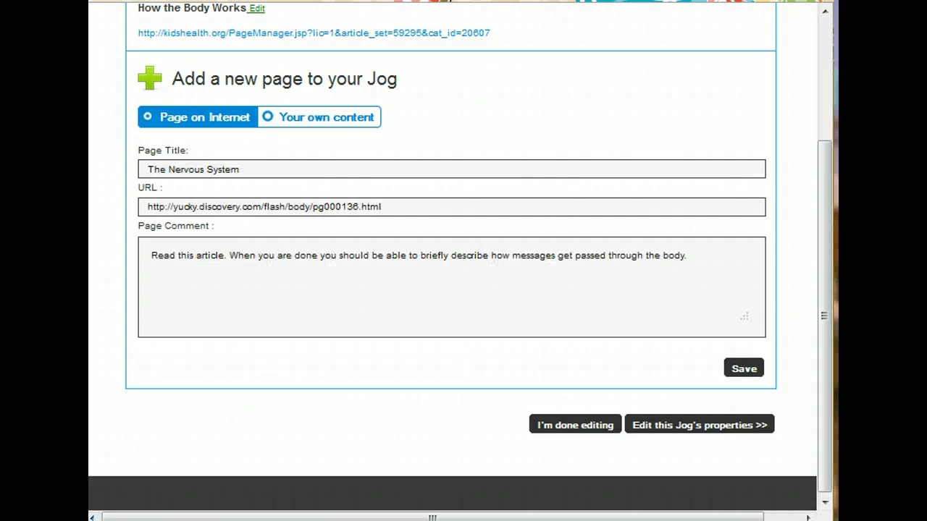
{"action": "left_click", "coordinate": [260, 259]}
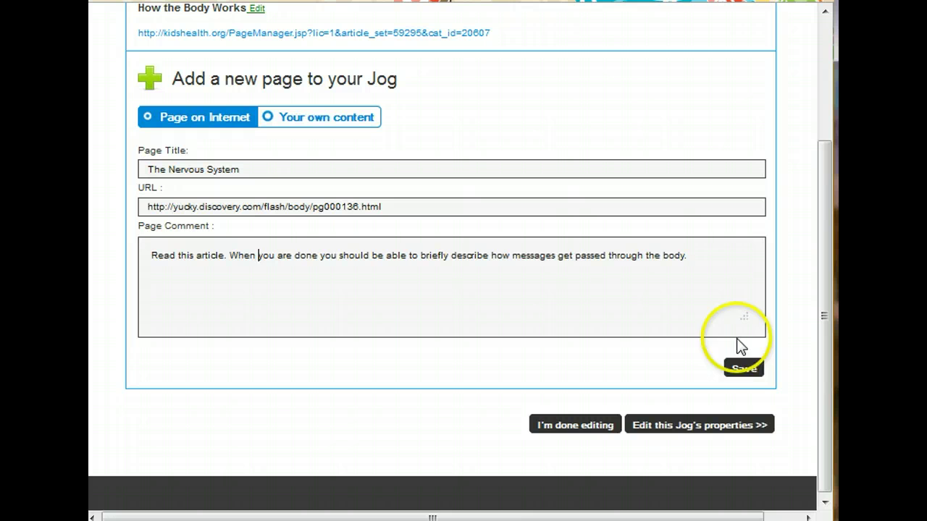
{"action": "left_click", "coordinate": [744, 369]}
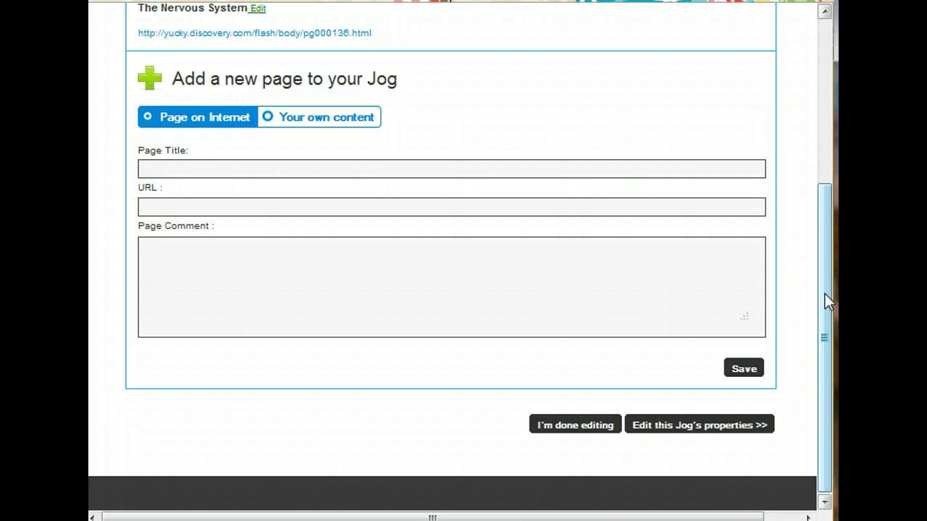
Rename the second page of the Jog as "The Nervous System 2" and save it
{"action": "left_click_drag", "start_coordinate": [824, 293], "coordinate": [822, 161]}
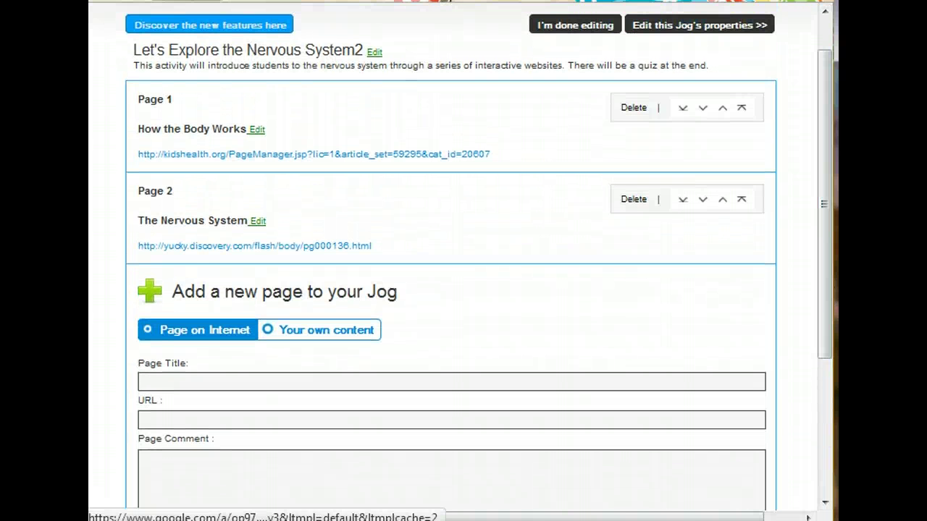
{"action": "left_click", "coordinate": [258, 222]}
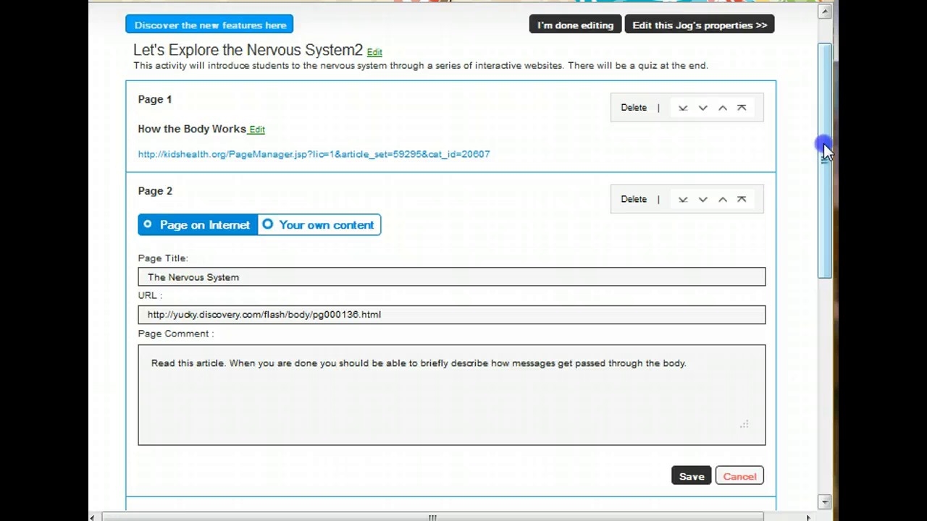
{"action": "left_click_drag", "start_coordinate": [828, 144], "coordinate": [828, 187]}
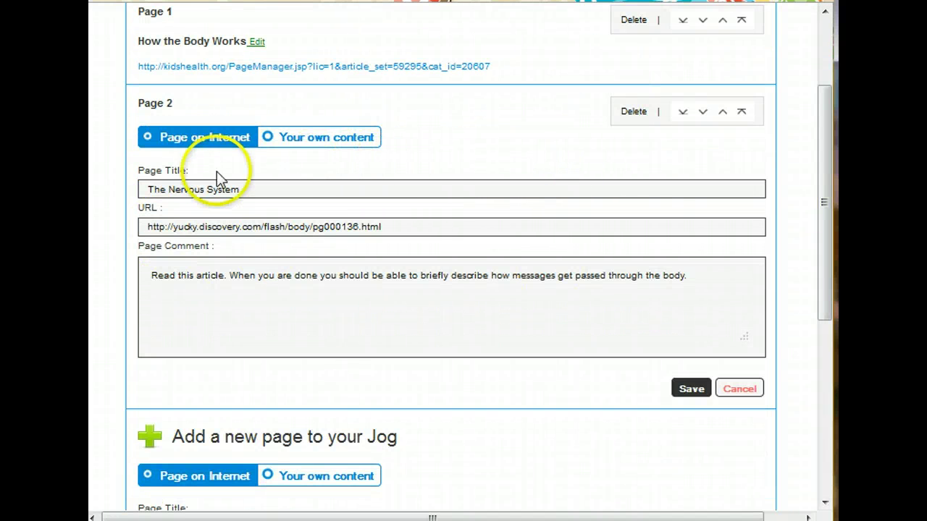
{"action": "left_click", "coordinate": [242, 189]}
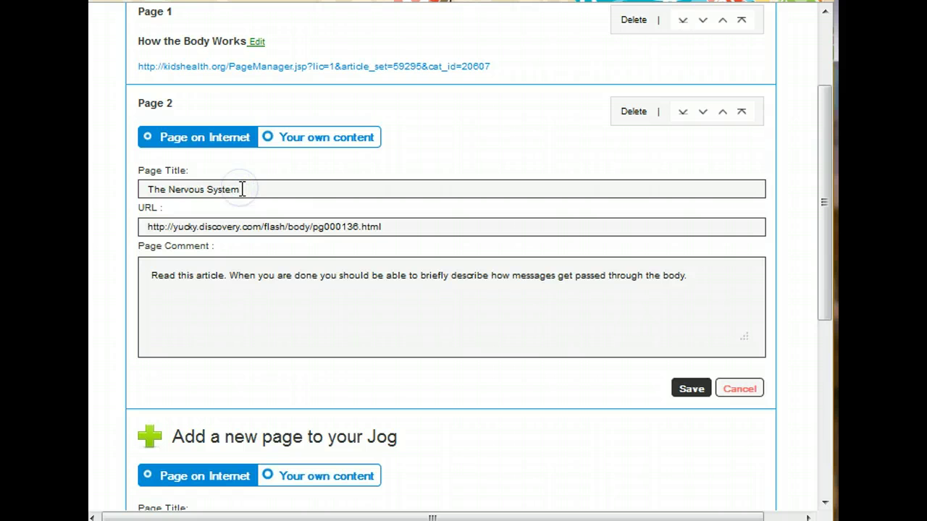
{"action": "left_click", "coordinate": [242, 189]}
{"action": "type", "text": "2"}
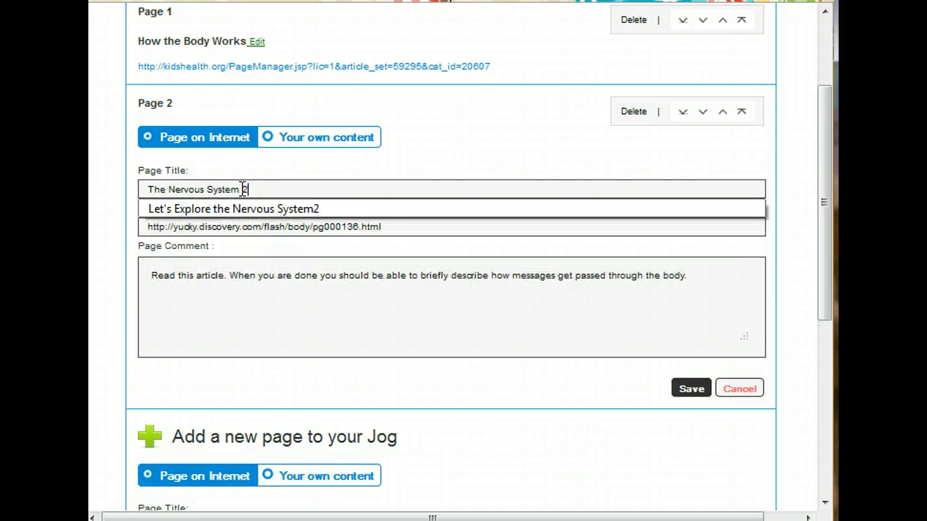
{"action": "left_click", "coordinate": [691, 390]}
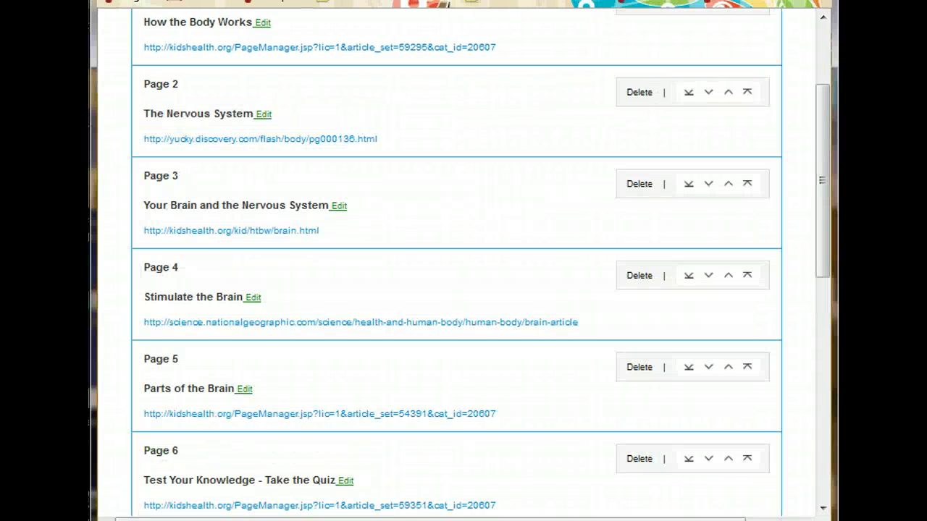
{"action": "left_click", "coordinate": [250, 230]}
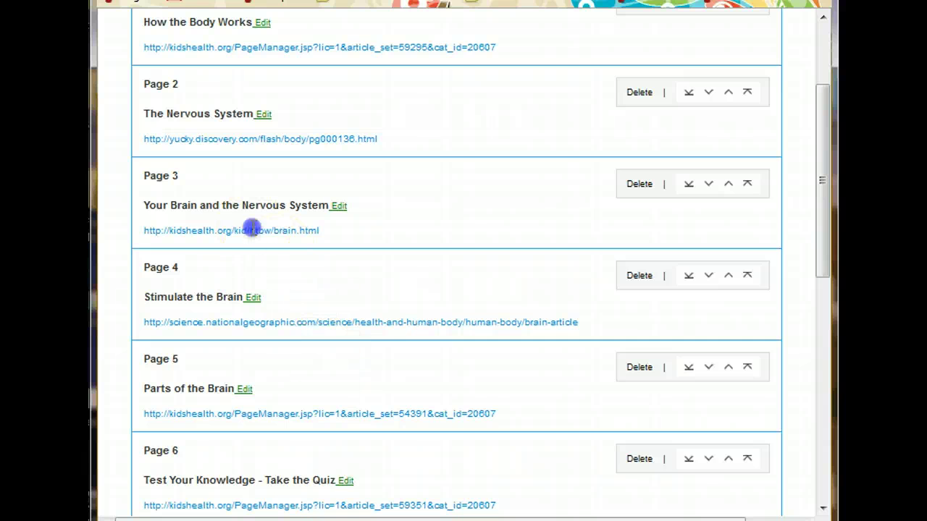
{"action": "left_click_drag", "start_coordinate": [250, 230], "coordinate": [828, 140]}
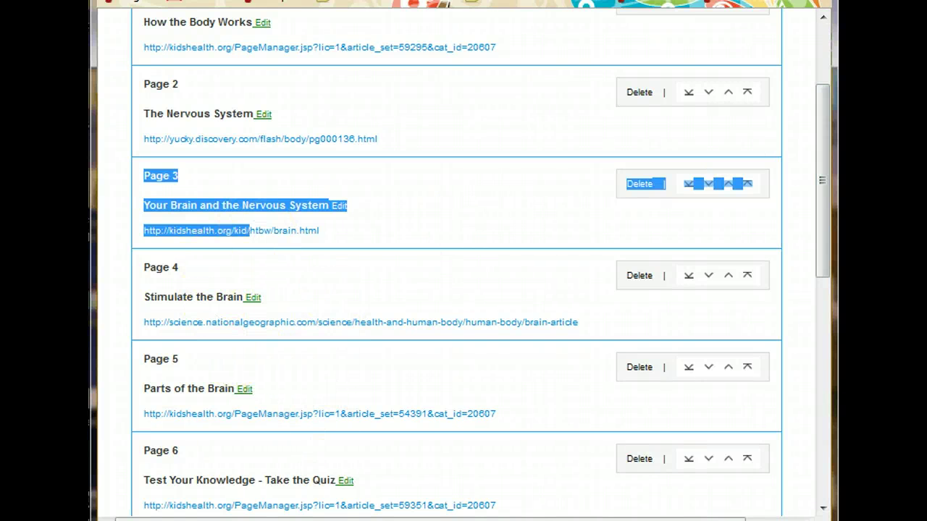
Start a new page with your own content at the end of the Jog and title it "Introduction"
{"action": "key", "text": "End"}
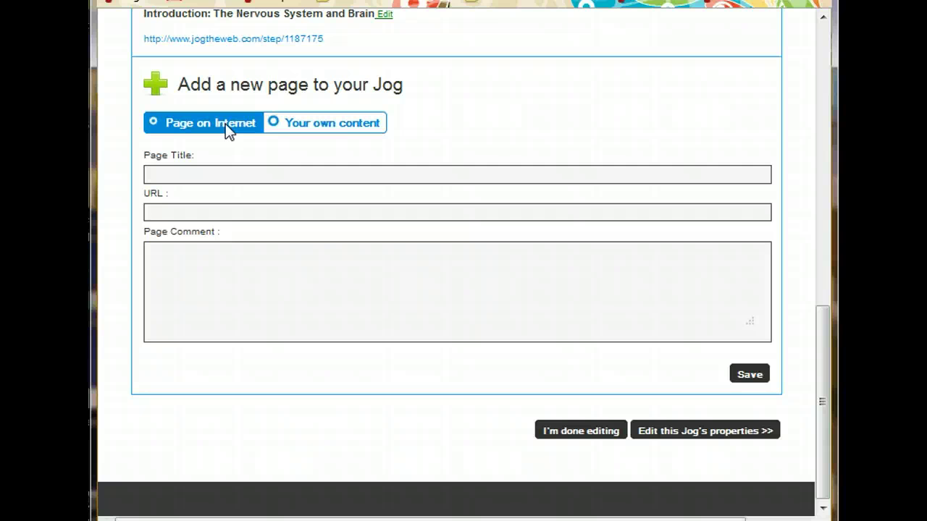
{"action": "left_click", "coordinate": [308, 126]}
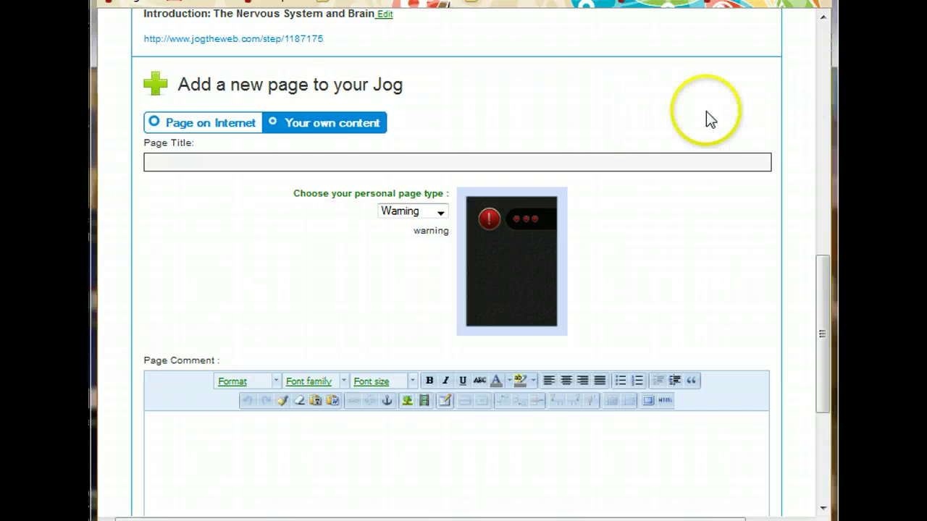
{"action": "left_click", "coordinate": [345, 161]}
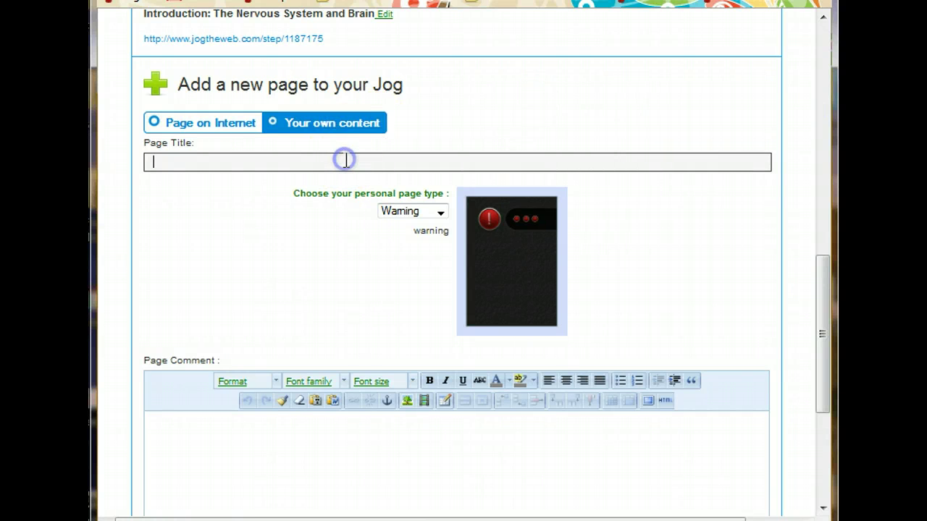
{"action": "type", "text": "Introduction"}
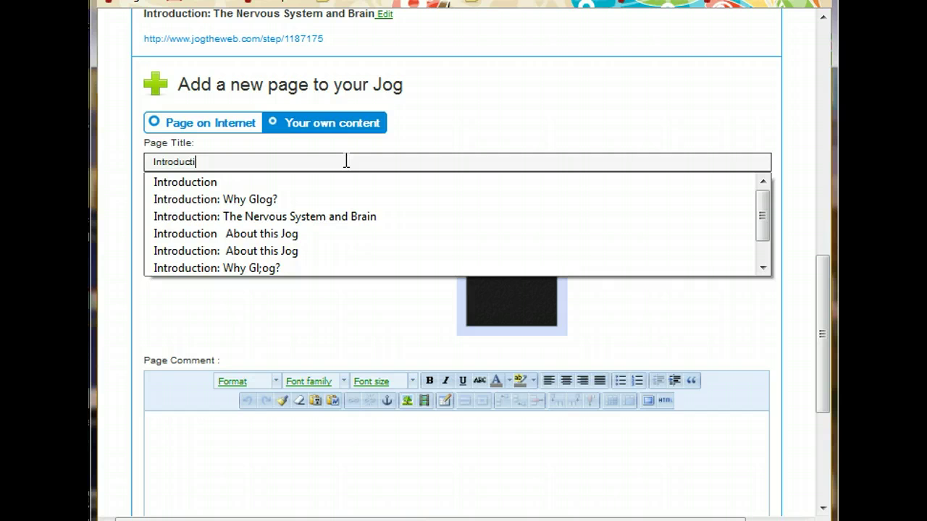
{"action": "left_click", "coordinate": [340, 328]}
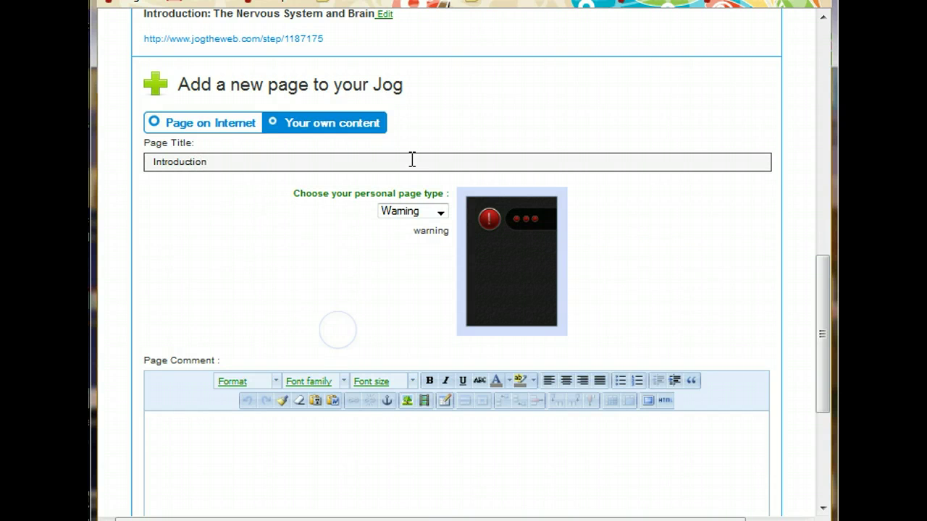
Try the Parchemin, Postit and Clouds page types for the Introduction page and settle on Blank
{"action": "left_click", "coordinate": [447, 232]}
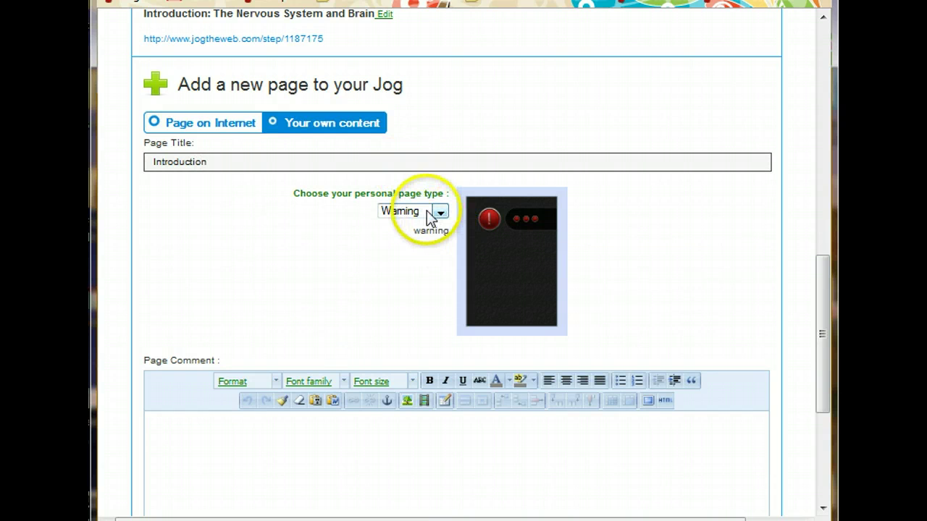
{"action": "left_click", "coordinate": [439, 211]}
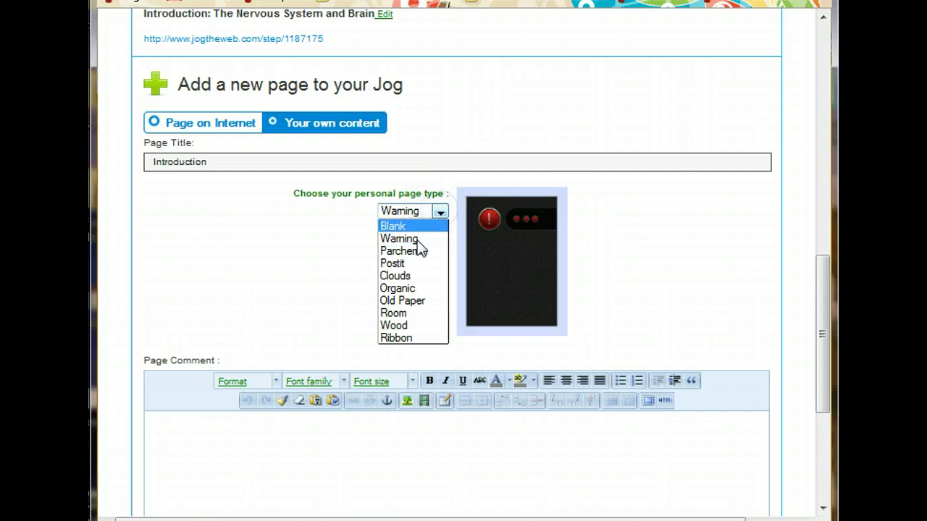
{"action": "left_click", "coordinate": [414, 251]}
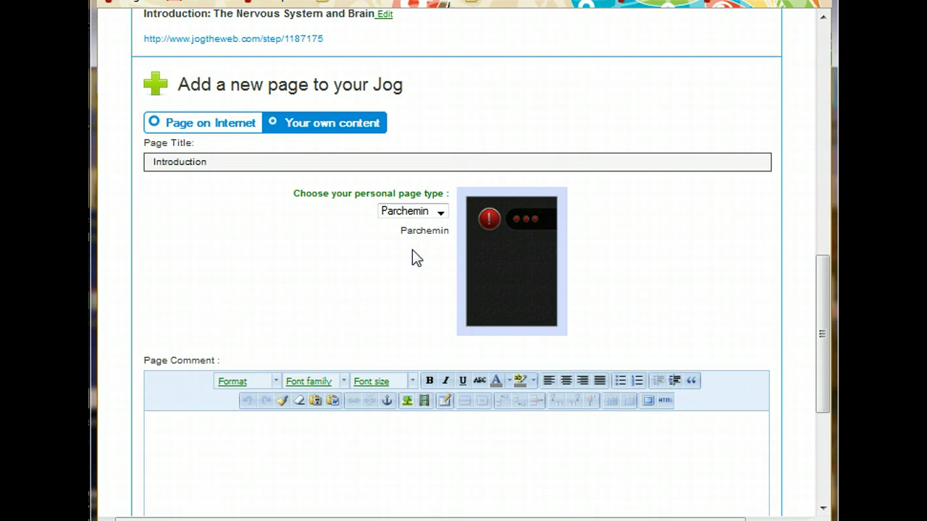
{"action": "left_click", "coordinate": [441, 213]}
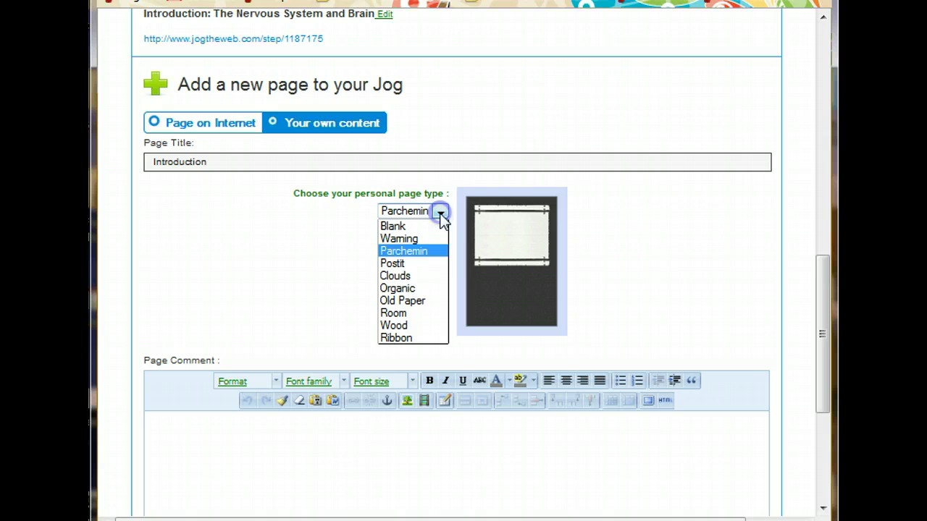
{"action": "left_click", "coordinate": [410, 264]}
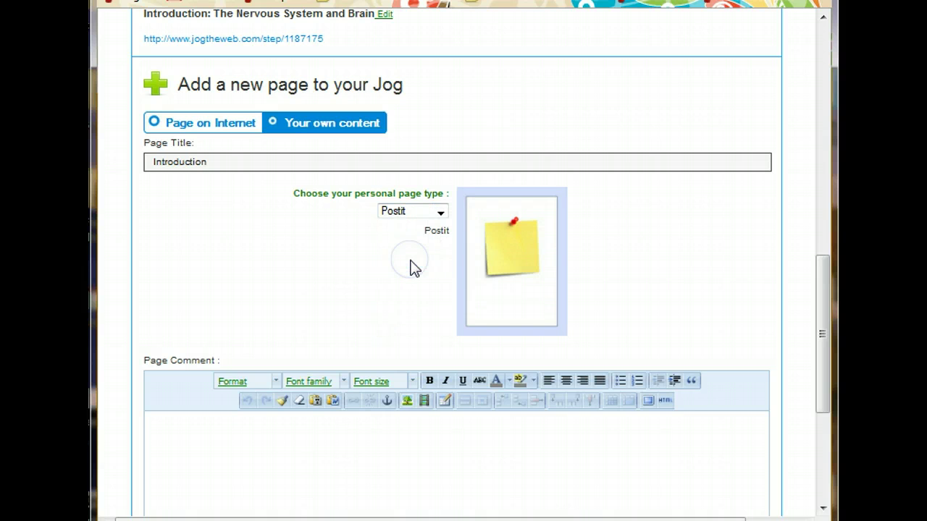
{"action": "left_click", "coordinate": [439, 214]}
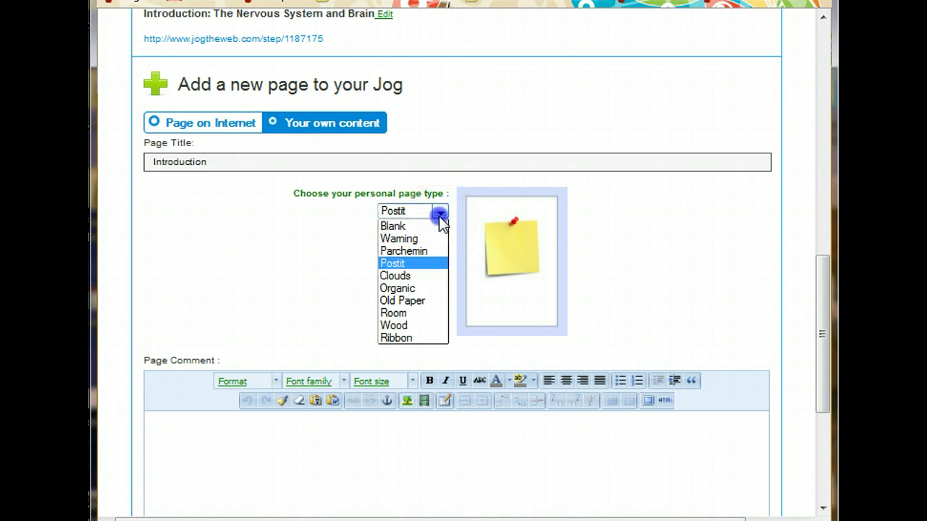
{"action": "left_click", "coordinate": [417, 276]}
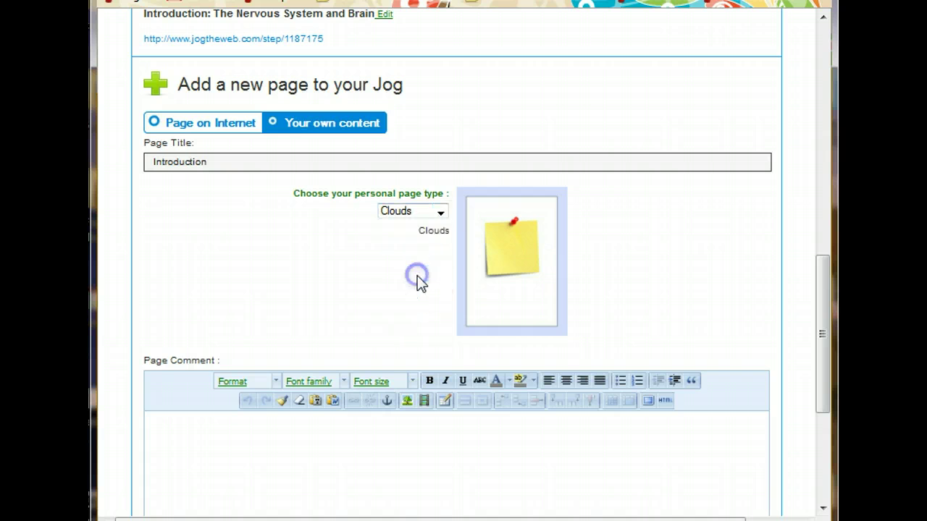
{"action": "left_click", "coordinate": [439, 214]}
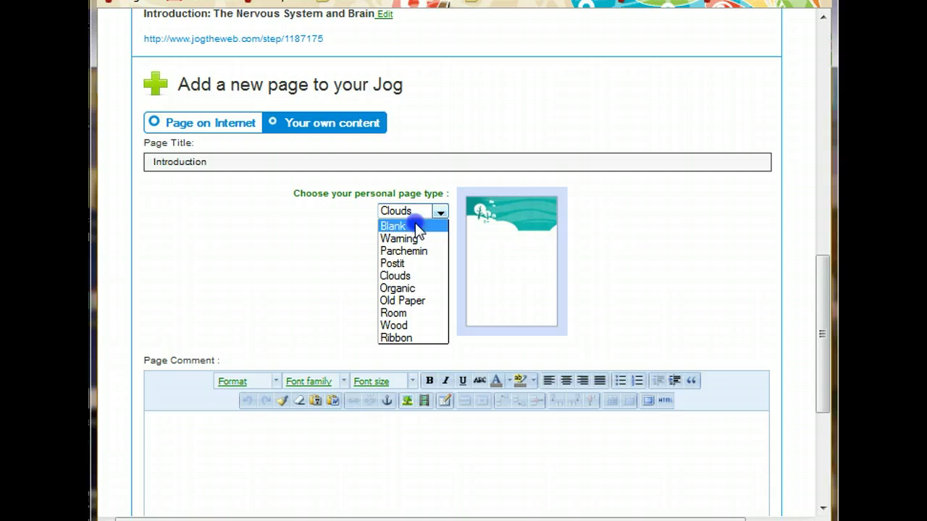
{"action": "left_click", "coordinate": [418, 227]}
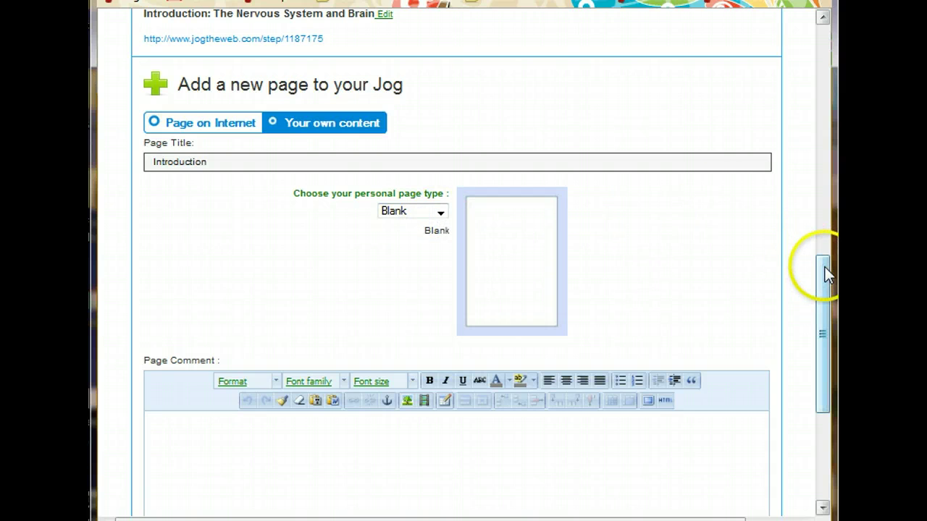
Write a page comment welcoming students to the activity, with bulleted questions on what the nervous system is, its three main parts and its controlling organ
{"action": "left_click_drag", "start_coordinate": [823, 267], "coordinate": [829, 335]}
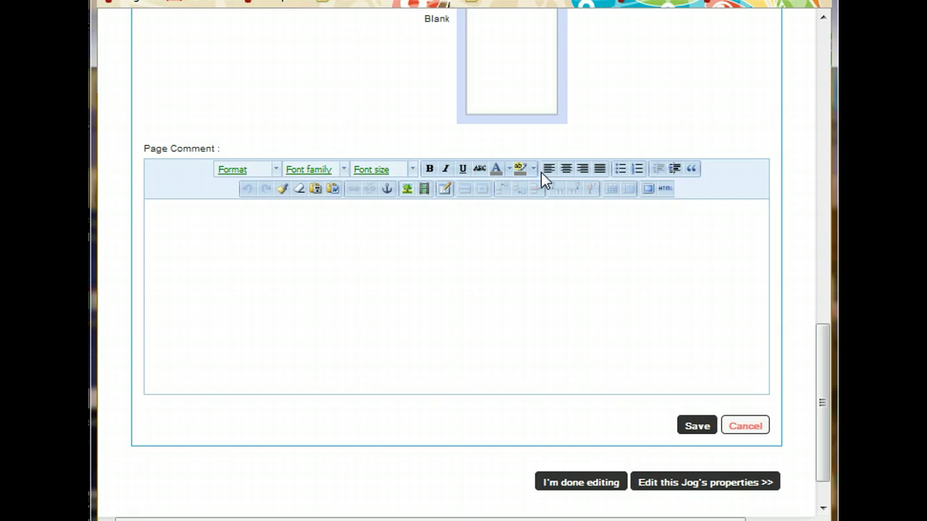
{"action": "left_click", "coordinate": [463, 171]}
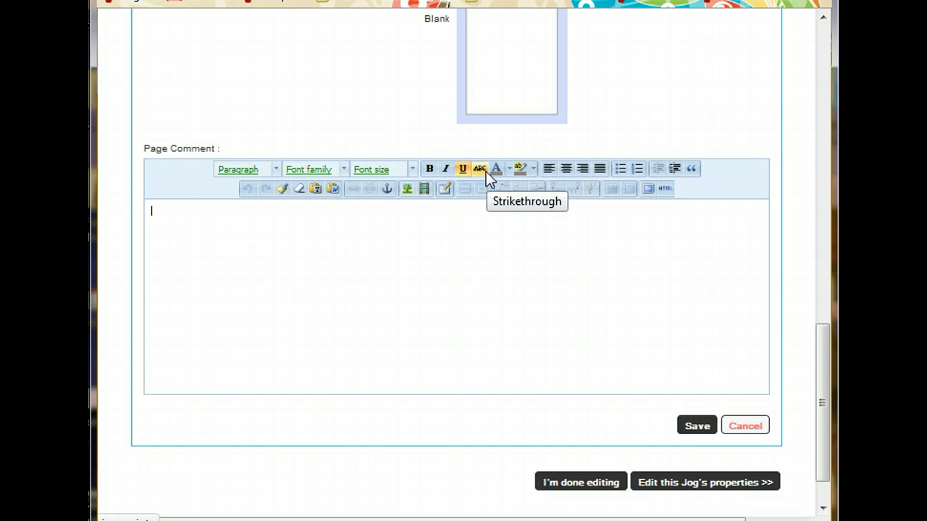
{"action": "type", "text": "Welcome! In this activity you will learn about the nervous system. As you explore through the pages, please keep the following questions in mind. What is the nervous system? What are the three main parts of the nervous system. Which organ controls the nervous system?"}
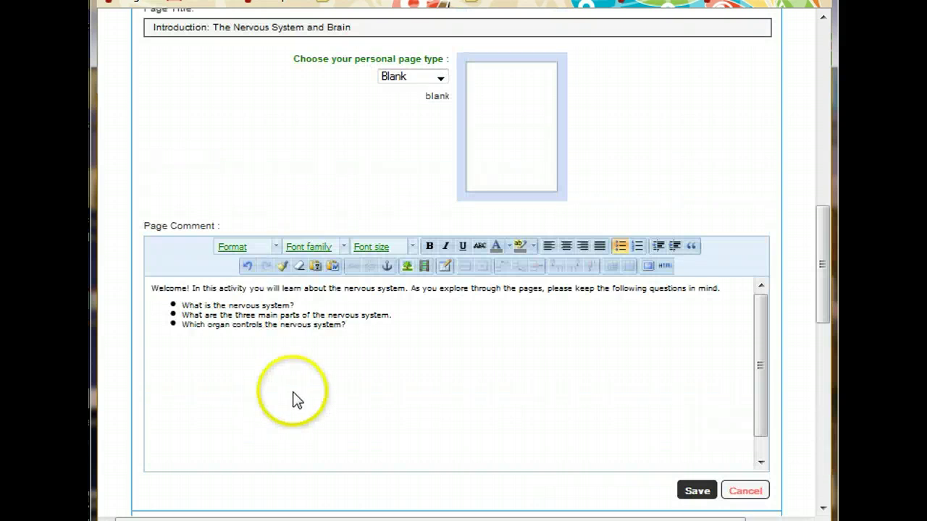
Set the font size of the entire introduction comment, including the bulleted questions, to 5 (18pt)
{"action": "left_click_drag", "start_coordinate": [366, 329], "coordinate": [141, 287]}
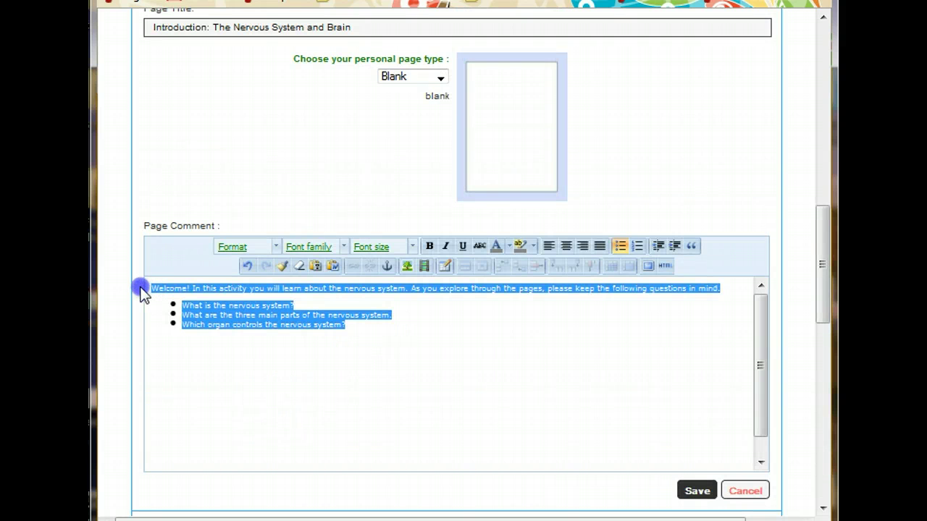
{"action": "left_click", "coordinate": [409, 246]}
{"action": "left_click", "coordinate": [395, 353]}
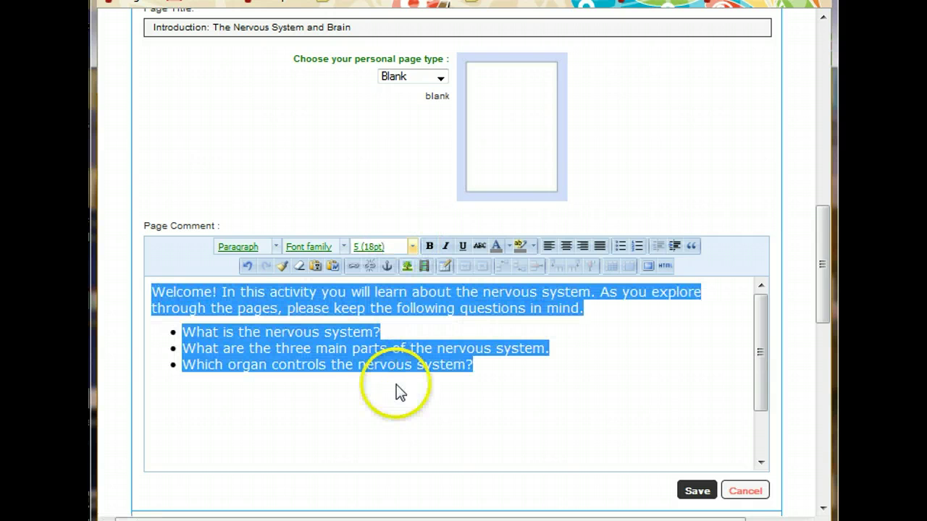
{"action": "left_click", "coordinate": [397, 405]}
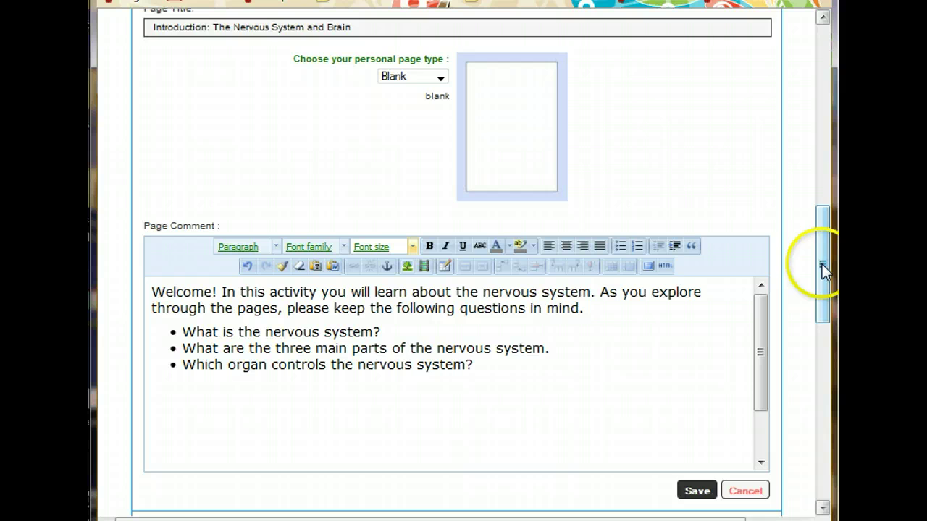
Insert the nervous system diagram from its copied image URL below the bulleted questions in the page comment
{"action": "scroll", "coordinate": [823, 269], "scroll_direction": "down", "scroll_amount": 1}
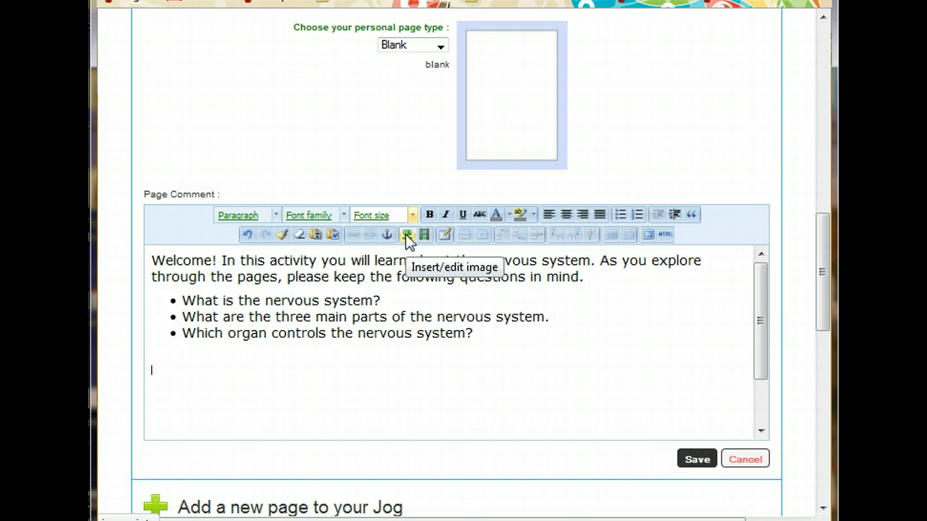
{"action": "left_click", "coordinate": [406, 234]}
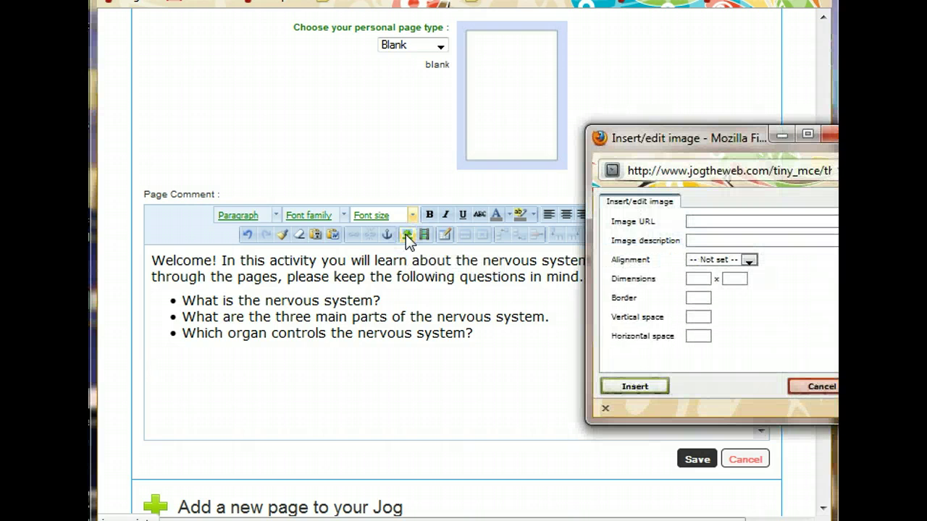
{"action": "left_click_drag", "start_coordinate": [723, 143], "coordinate": [468, 85]}
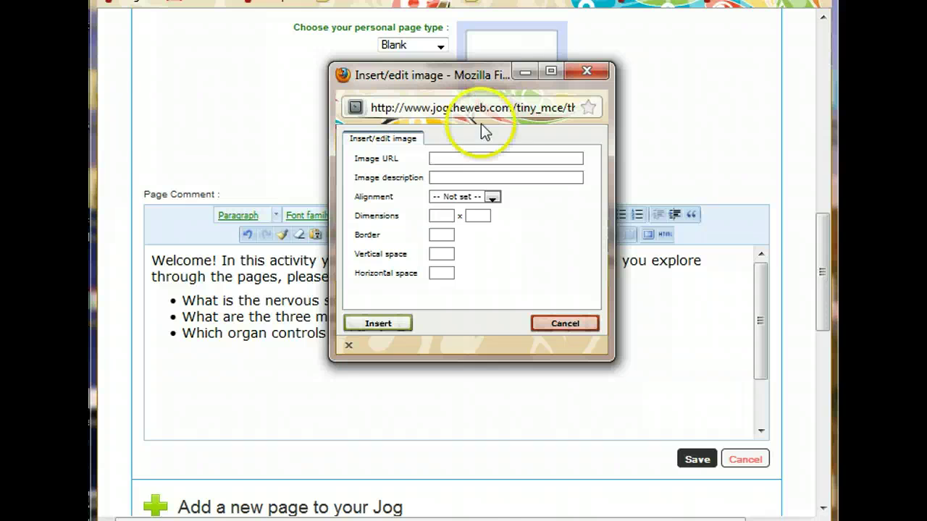
{"action": "left_click", "coordinate": [498, 159]}
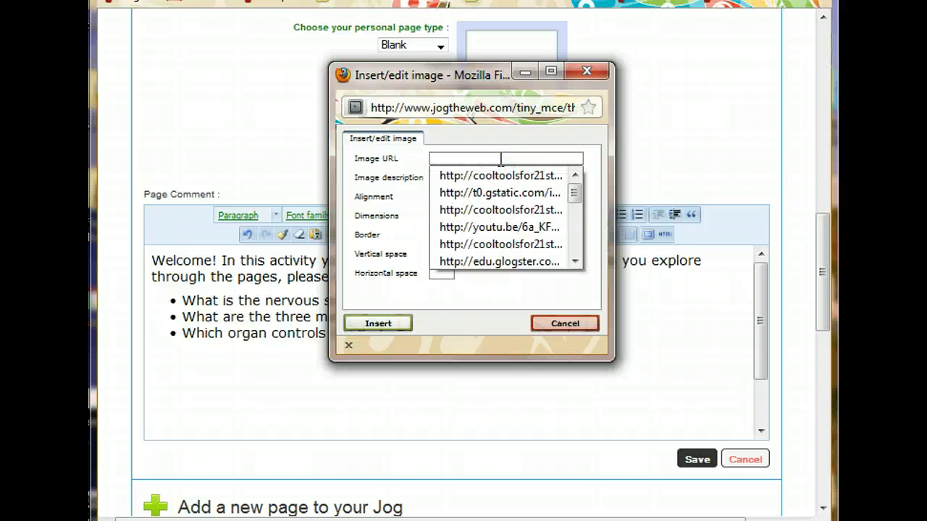
{"action": "key", "text": "ctrl+v"}
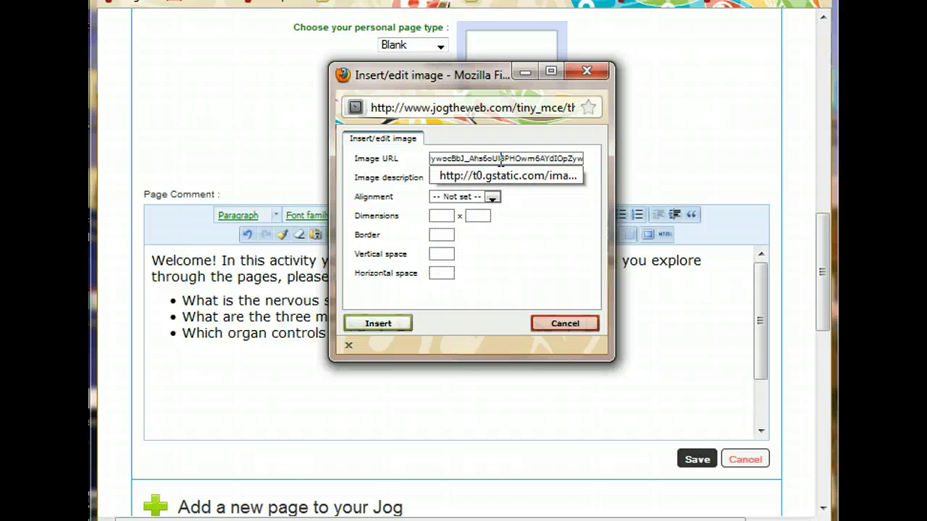
{"action": "left_click", "coordinate": [547, 243]}
{"action": "left_click", "coordinate": [539, 155]}
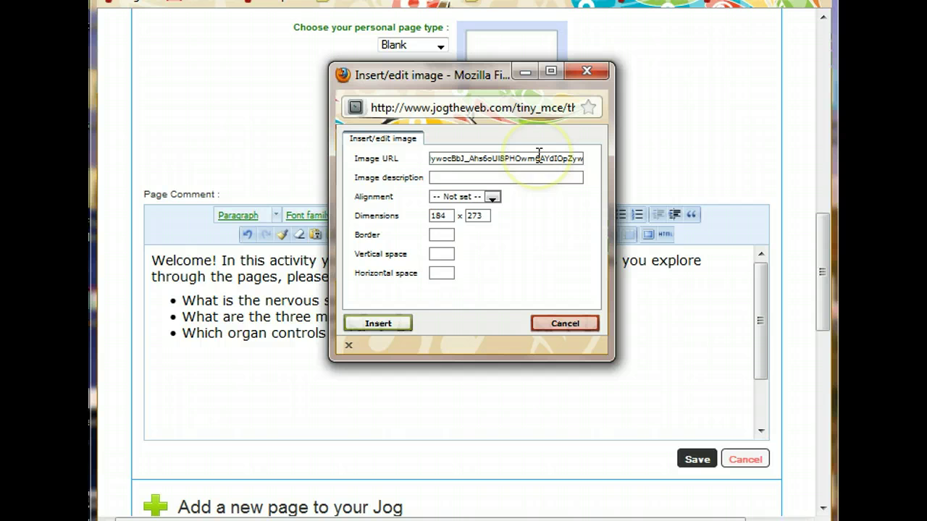
{"action": "left_click", "coordinate": [464, 176]}
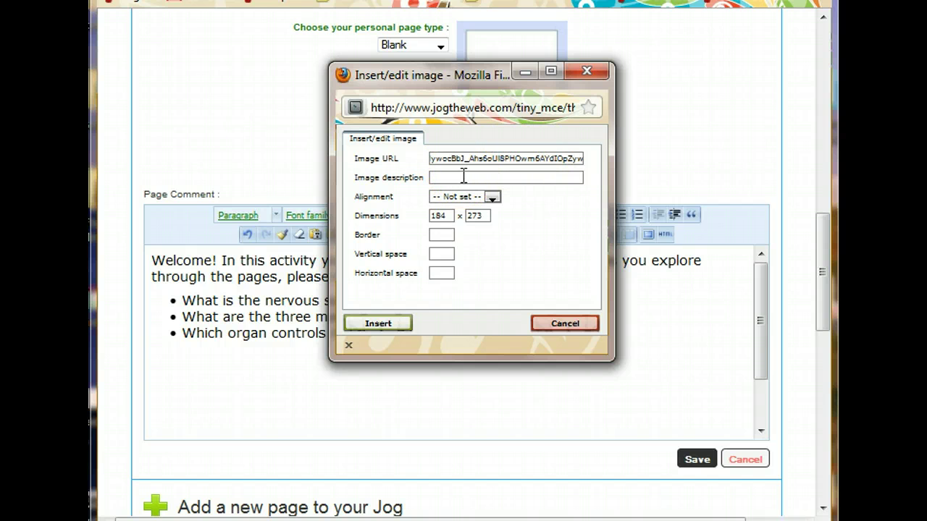
{"action": "left_click", "coordinate": [446, 233]}
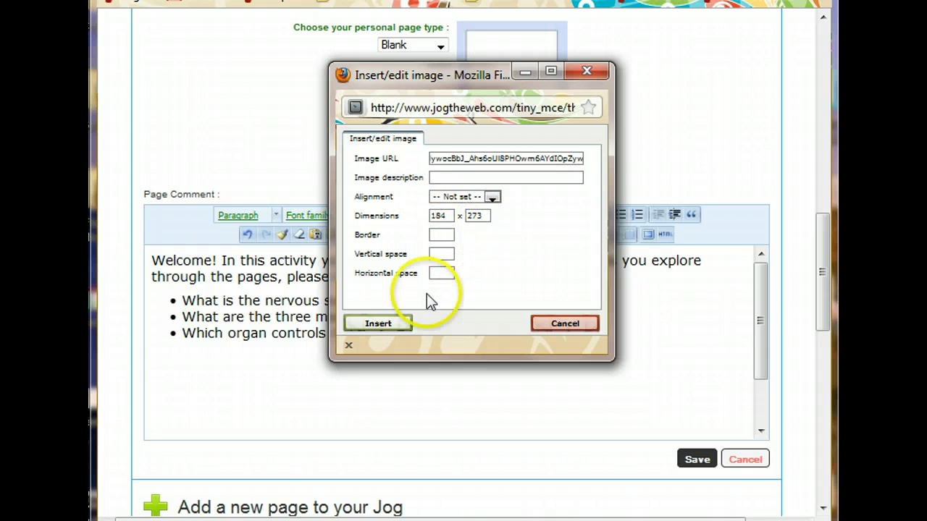
{"action": "left_click", "coordinate": [392, 326]}
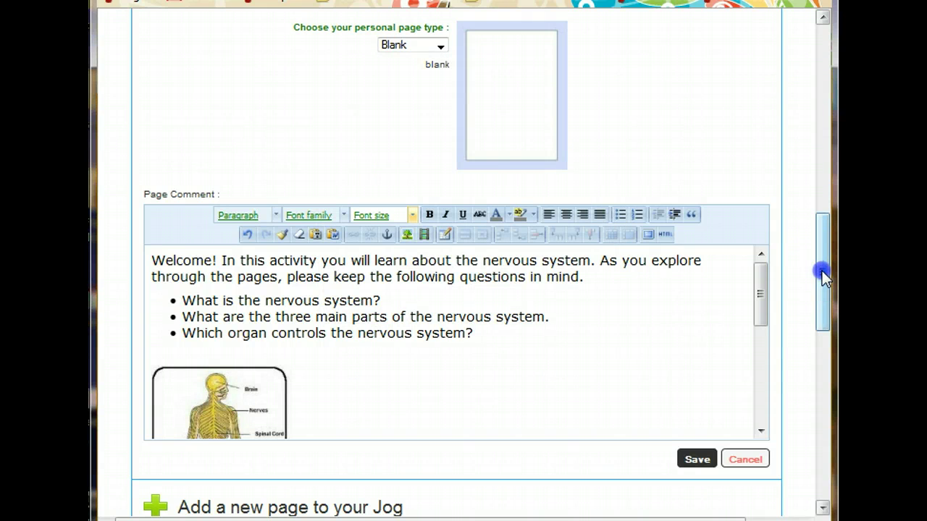
Center the nervous system diagram in the page comment and save the introduction page
{"action": "left_click_drag", "start_coordinate": [821, 269], "coordinate": [821, 300]}
{"action": "left_click_drag", "start_coordinate": [766, 191], "coordinate": [763, 205]}
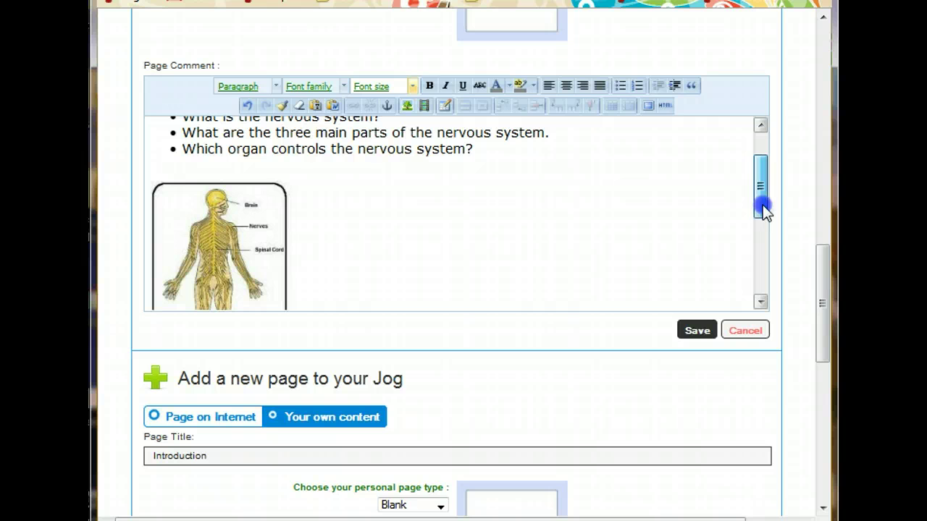
{"action": "left_click", "coordinate": [251, 209]}
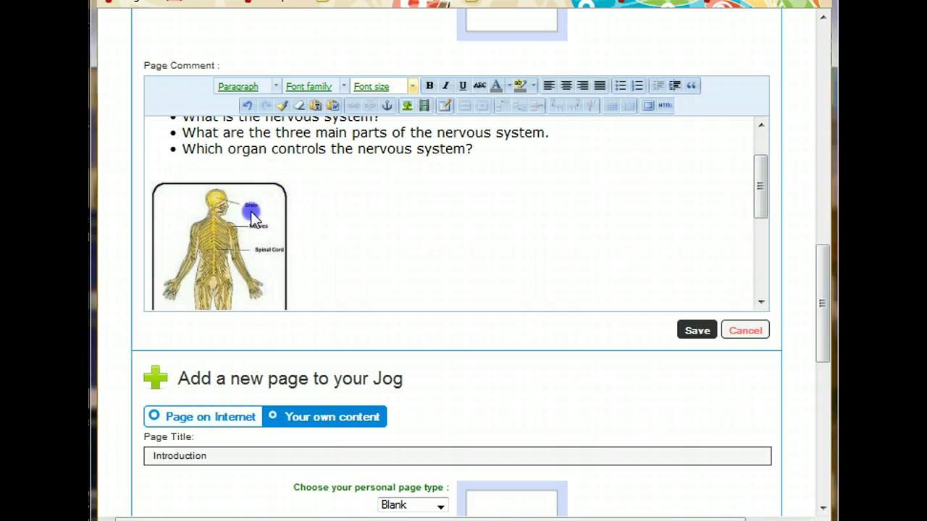
{"action": "left_click", "coordinate": [566, 86]}
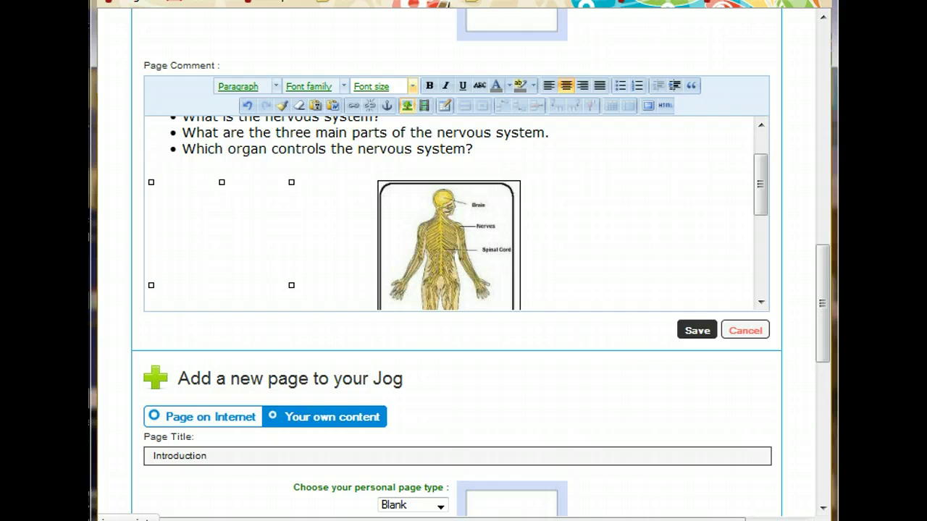
{"action": "left_click_drag", "start_coordinate": [766, 169], "coordinate": [762, 176]}
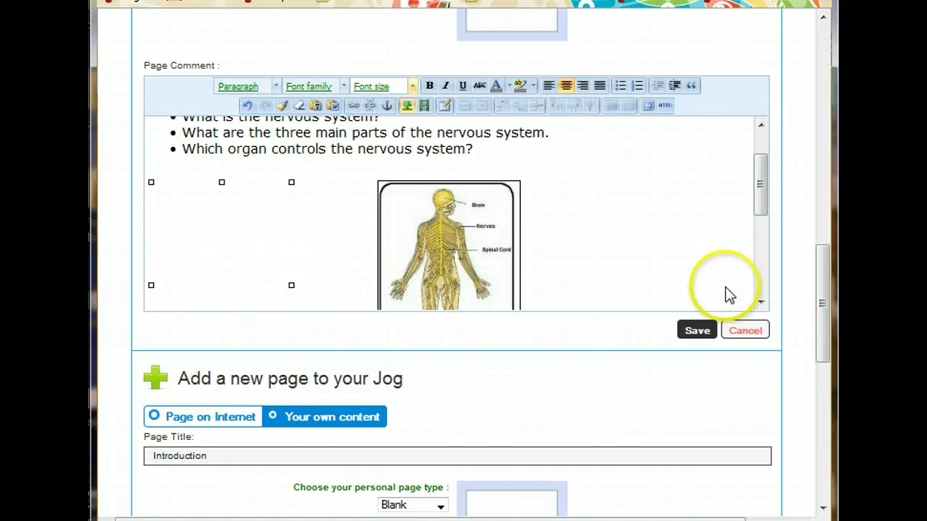
{"action": "left_click", "coordinate": [695, 330]}
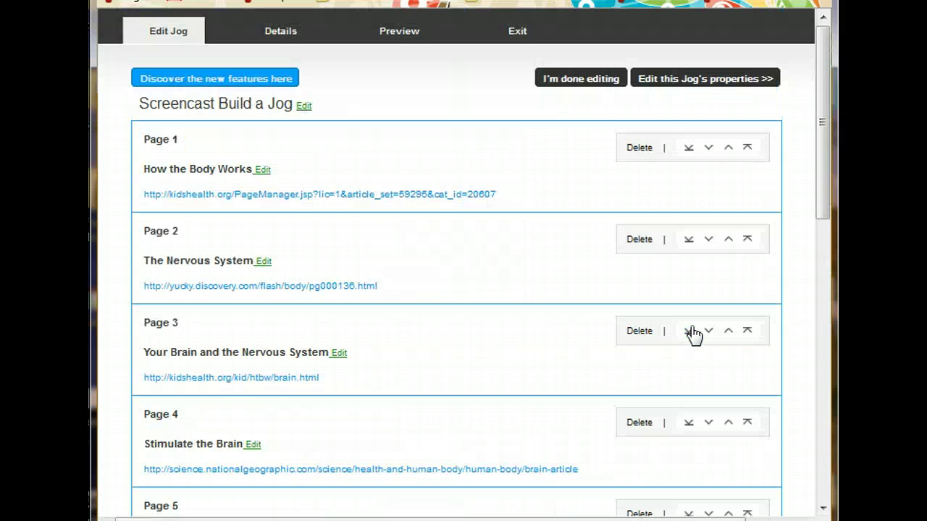
Move the "Introduction: The Nervous System and Brain" page to the start of the Jog and finish editing
{"action": "left_click_drag", "start_coordinate": [828, 165], "coordinate": [823, 341]}
{"action": "left_click", "coordinate": [372, 299]}
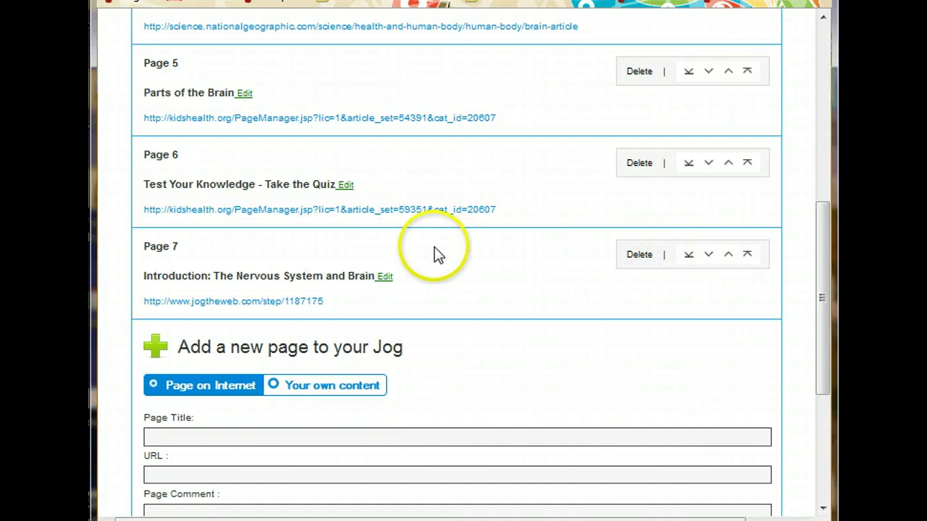
{"action": "left_click", "coordinate": [747, 255]}
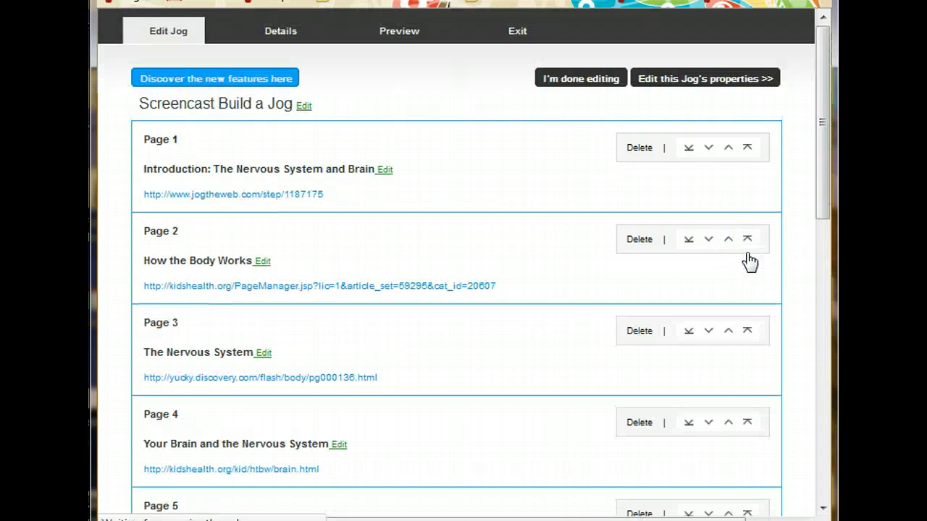
{"action": "left_click_drag", "start_coordinate": [823, 181], "coordinate": [823, 186]}
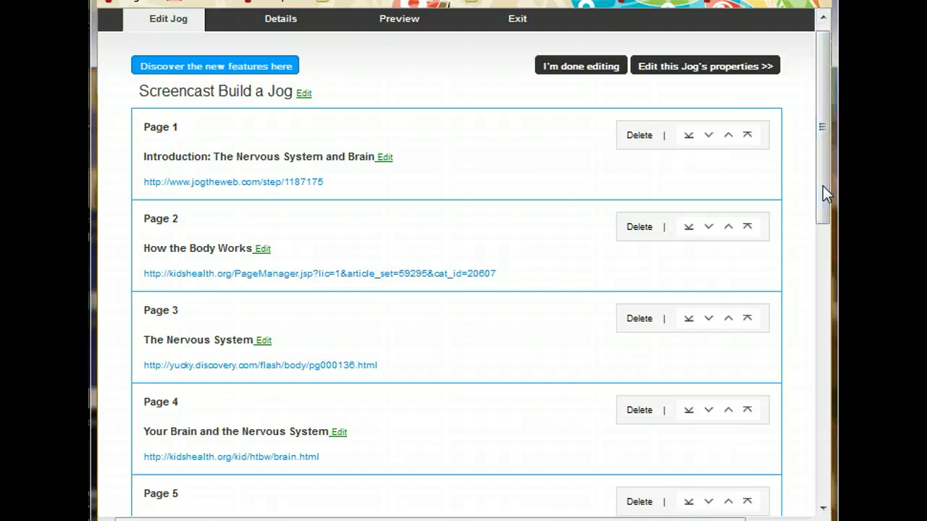
{"action": "left_click", "coordinate": [598, 70]}
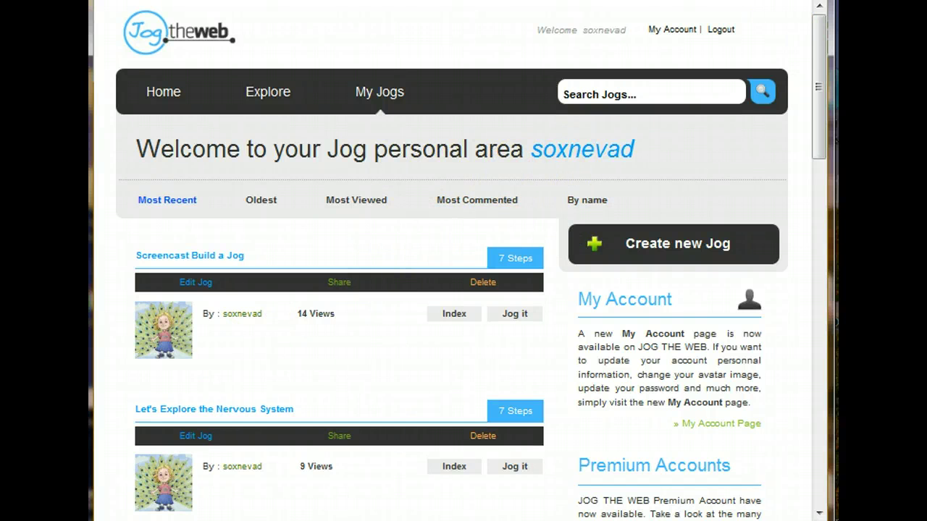
Play the "Let's Explore the Nervous System" Jog and browse its pages from the Introduction through Parts of the Brain
{"action": "left_click_drag", "start_coordinate": [817, 42], "coordinate": [818, 72]}
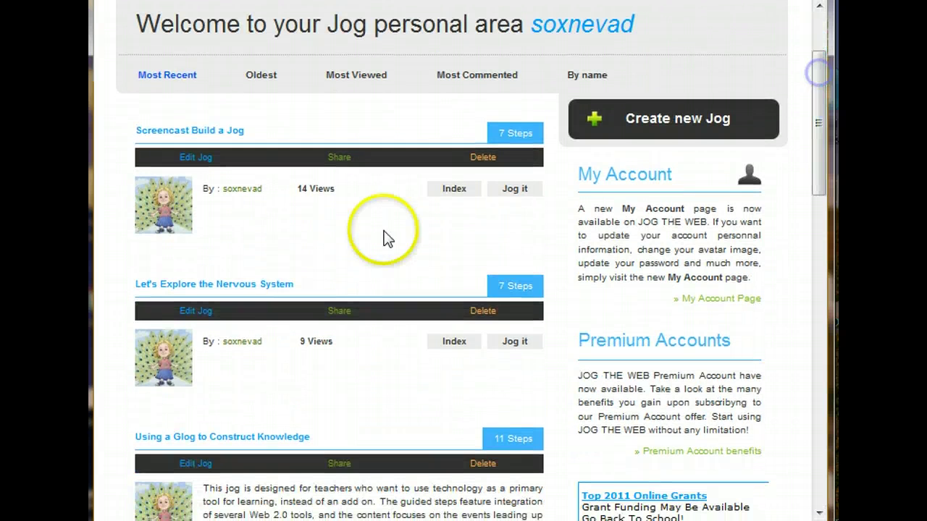
{"action": "left_click", "coordinate": [264, 286]}
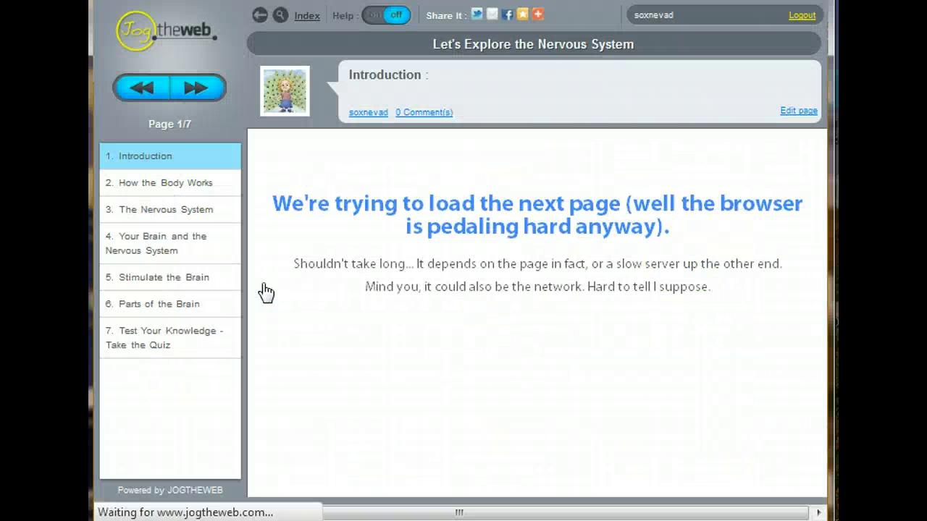
{"action": "left_click", "coordinate": [188, 184]}
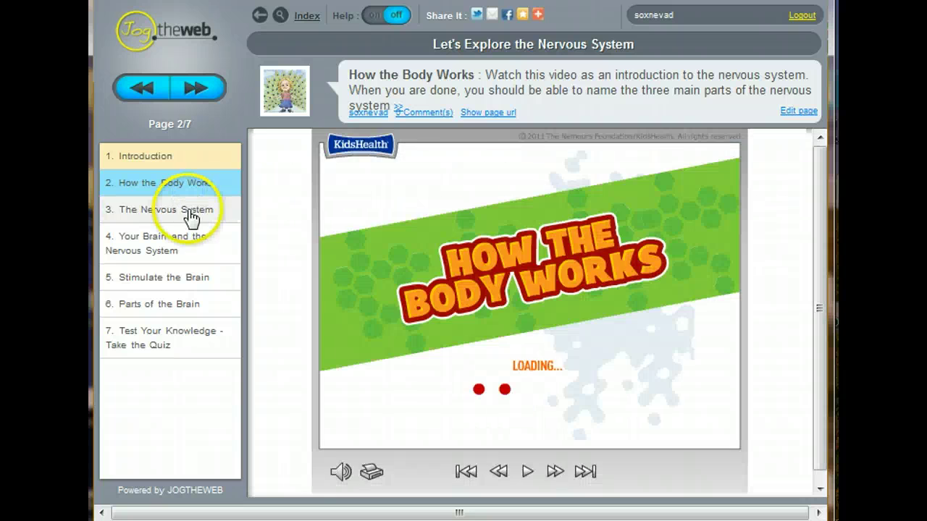
{"action": "left_click", "coordinate": [190, 211]}
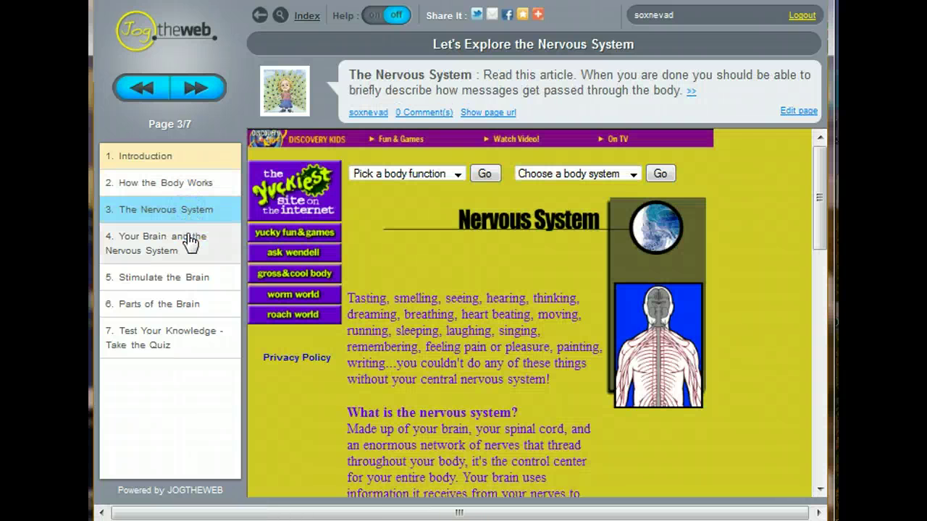
{"action": "left_click", "coordinate": [190, 242]}
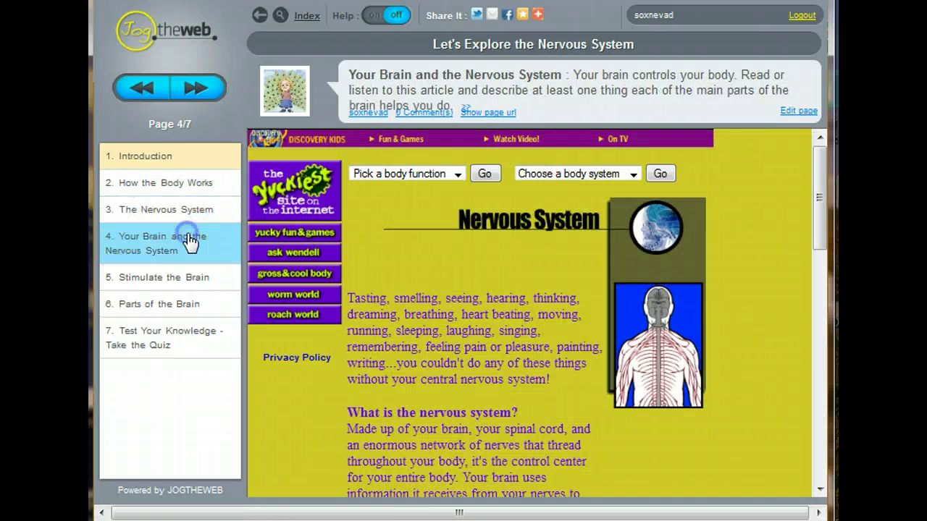
{"action": "left_click", "coordinate": [184, 283]}
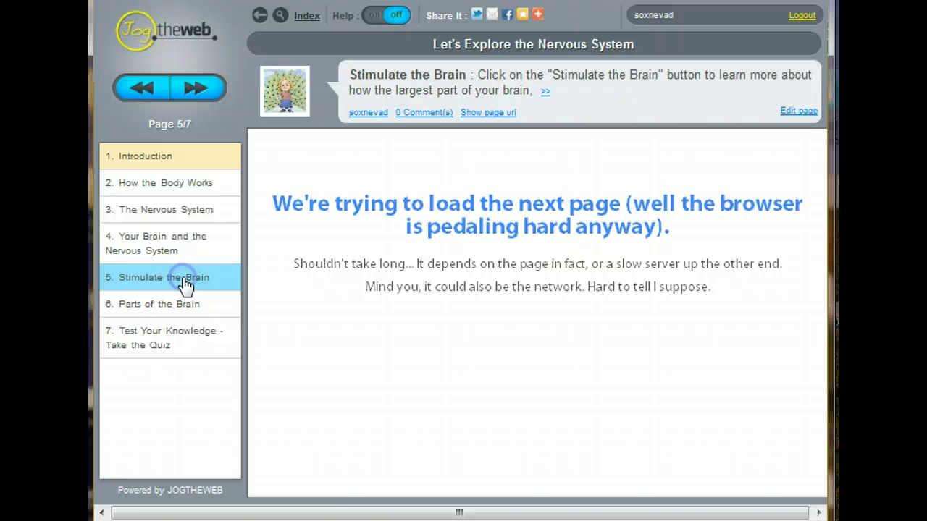
{"action": "left_click", "coordinate": [183, 307]}
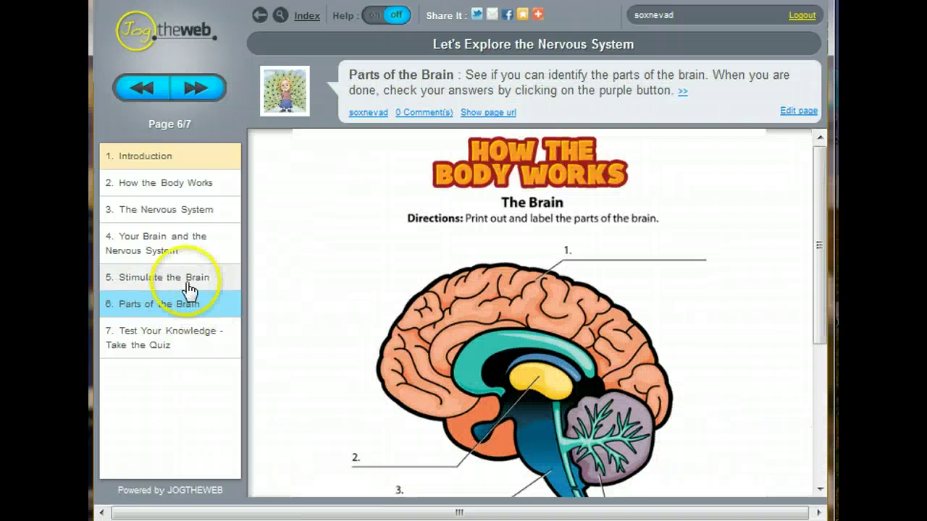
{"action": "left_click", "coordinate": [187, 288]}
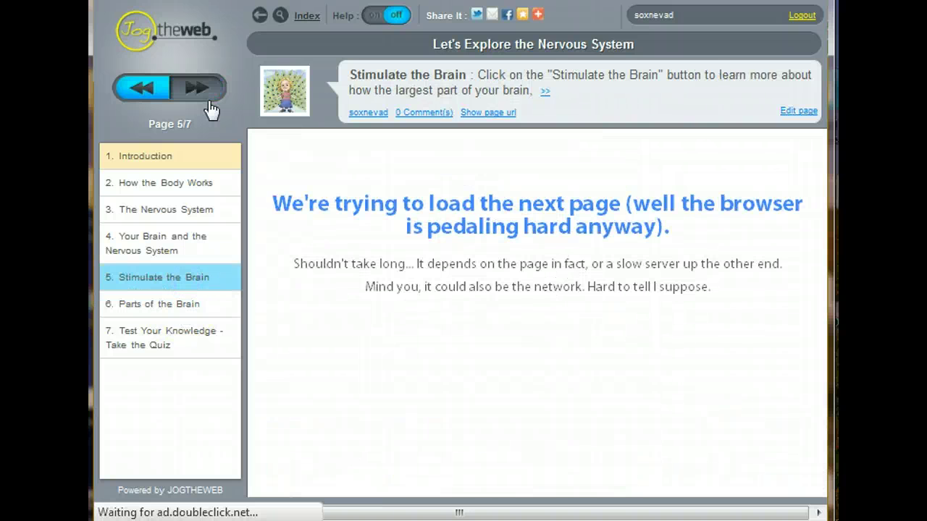
{"action": "left_click", "coordinate": [197, 88]}
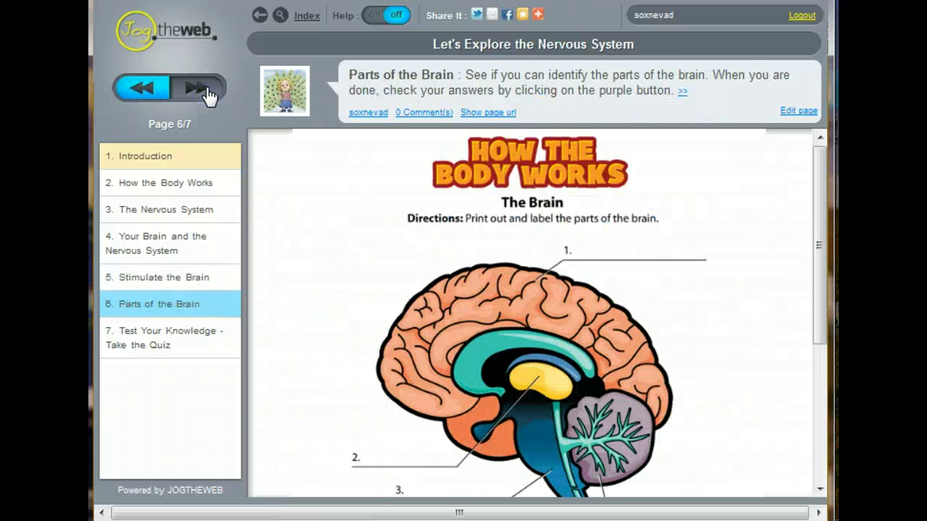
Return to the personal Jogs list, view the sharing link and HTML code for "Let's Explore the Nervous System", and close them
{"action": "left_click", "coordinate": [154, 42]}
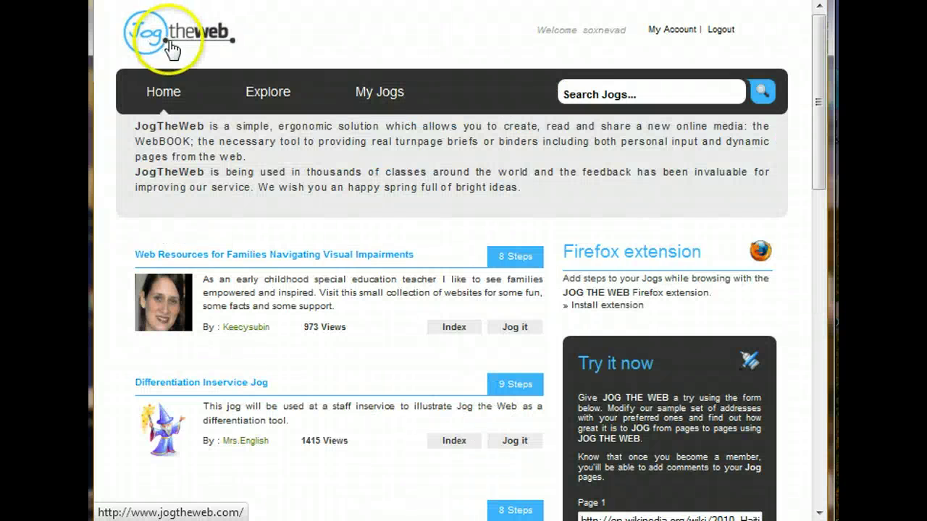
{"action": "left_click", "coordinate": [384, 96]}
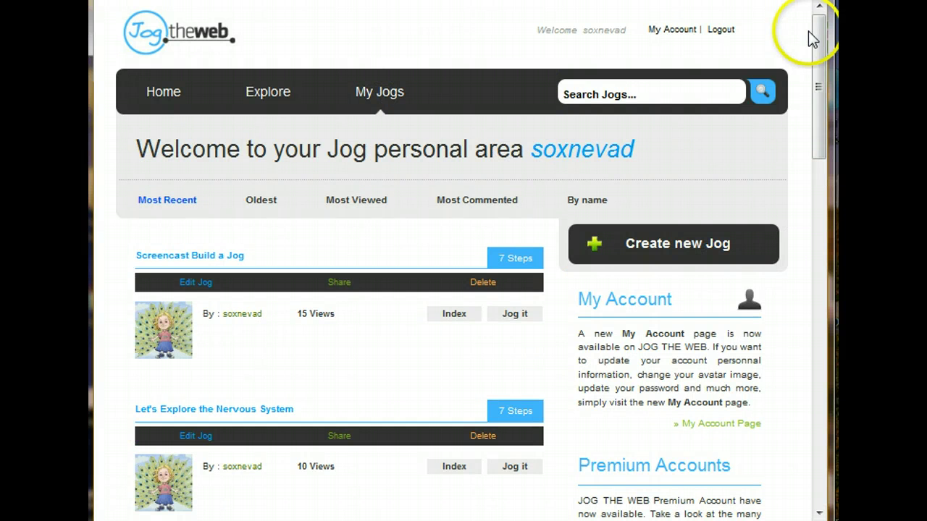
{"action": "left_click_drag", "start_coordinate": [814, 30], "coordinate": [809, 137]}
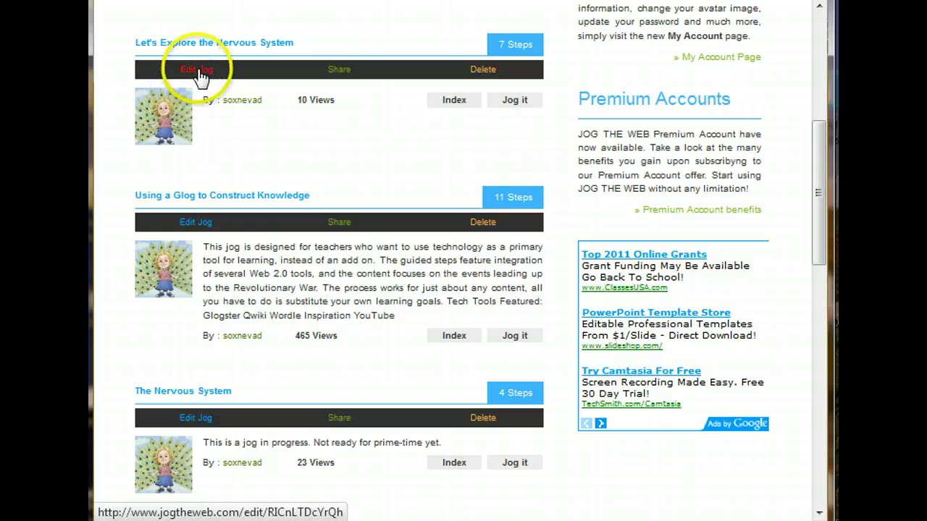
{"action": "left_click", "coordinate": [340, 69]}
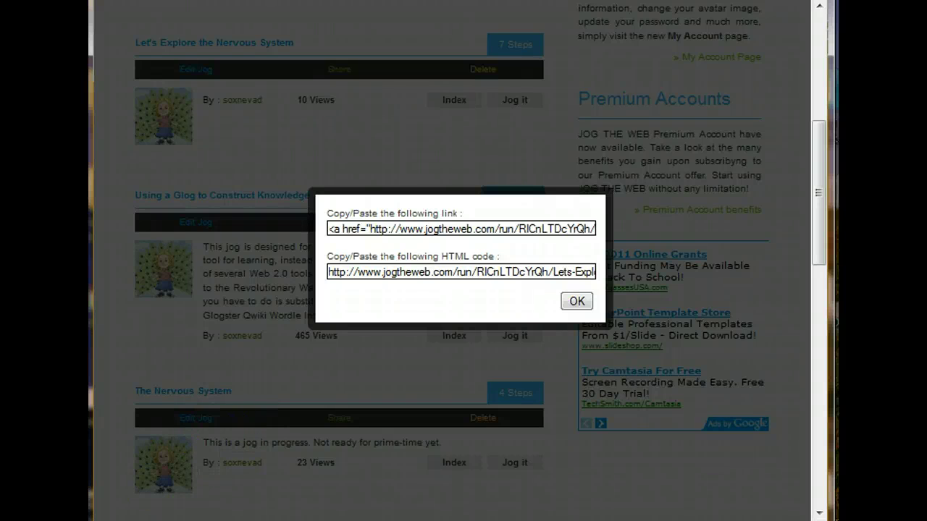
{"action": "left_click", "coordinate": [577, 301]}
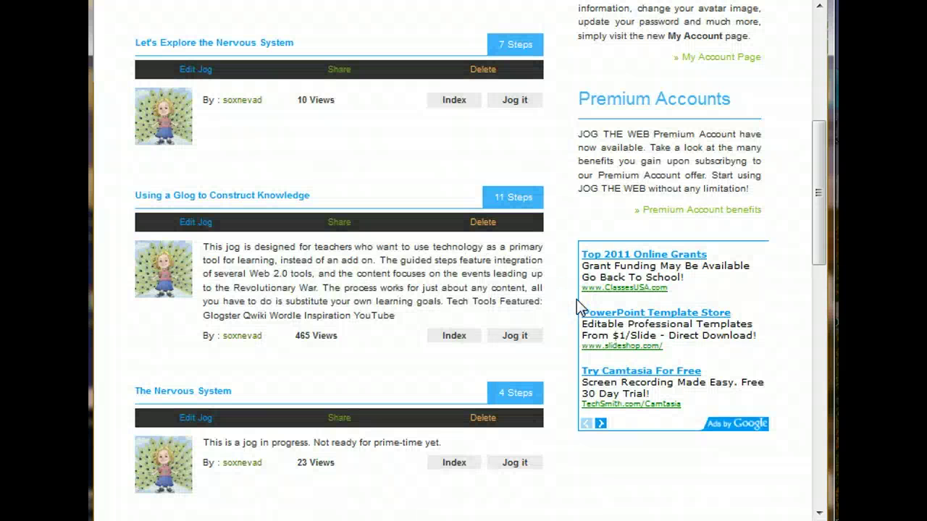